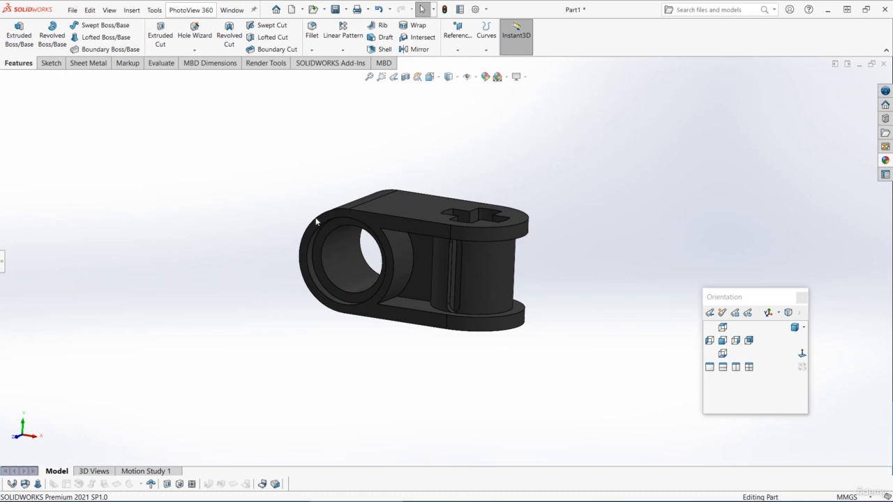
Look over the finished connector model, then create a new part document.
middle_drag(316, 222, 478, 235)
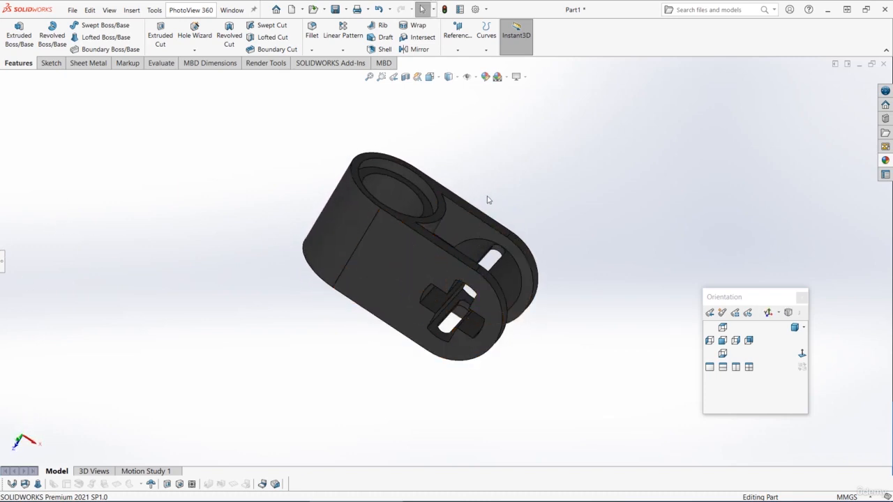
middle_drag(487, 200, 431, 174)
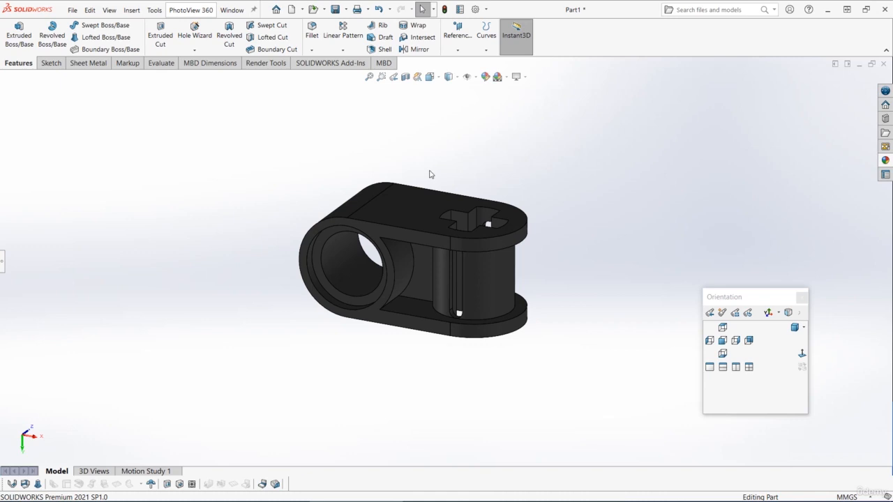
click(292, 9)
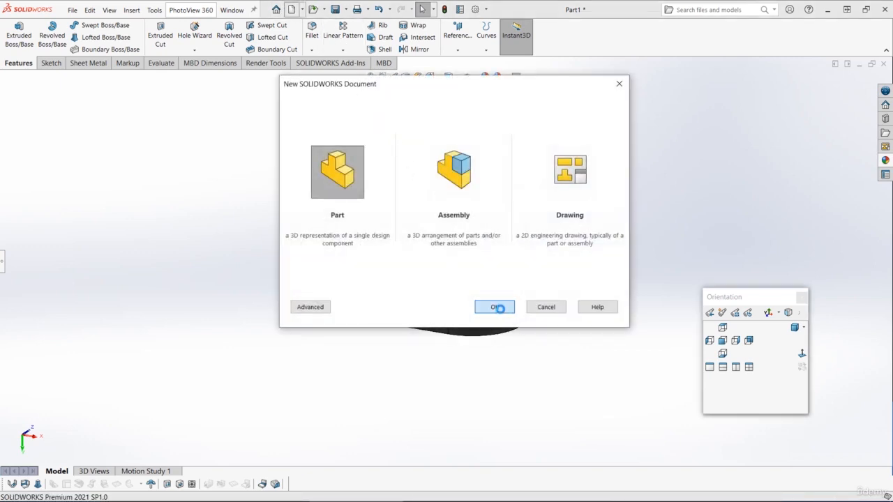
click(500, 311)
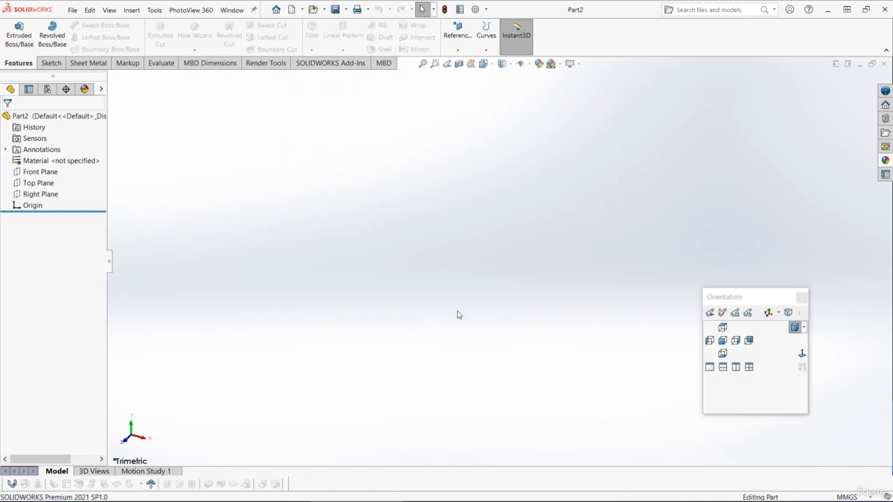
Sketch two concentric circles centred on the origin on the Front Plane, the outer one about 107.5 mm in diameter.
click(40, 171)
click(70, 155)
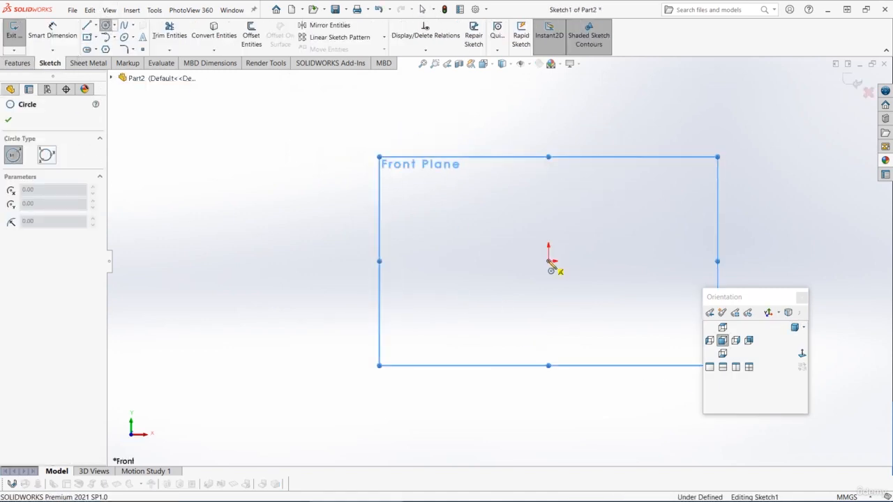
click(549, 261)
click(531, 161)
click(548, 261)
click(549, 193)
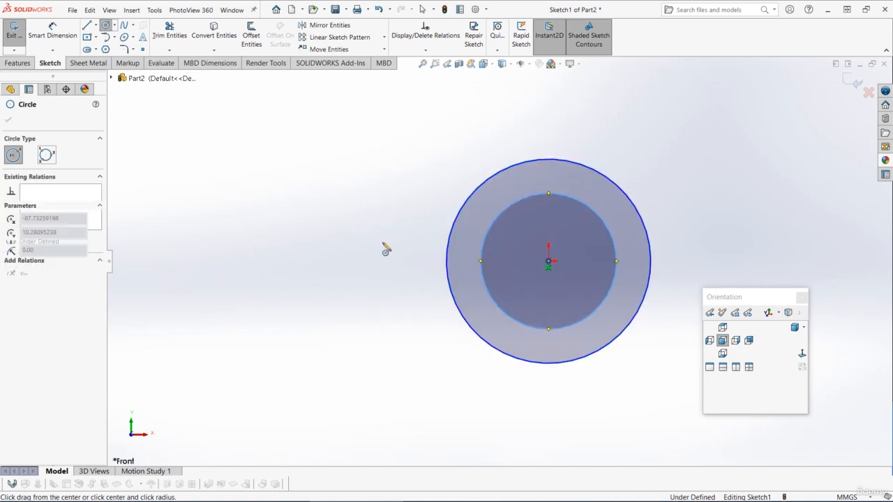
click(385, 243)
key(Escape)
Dimension the outer circle's diameter to 7.4 mm and the inner circle's diameter to 4.8 mm.
click(53, 31)
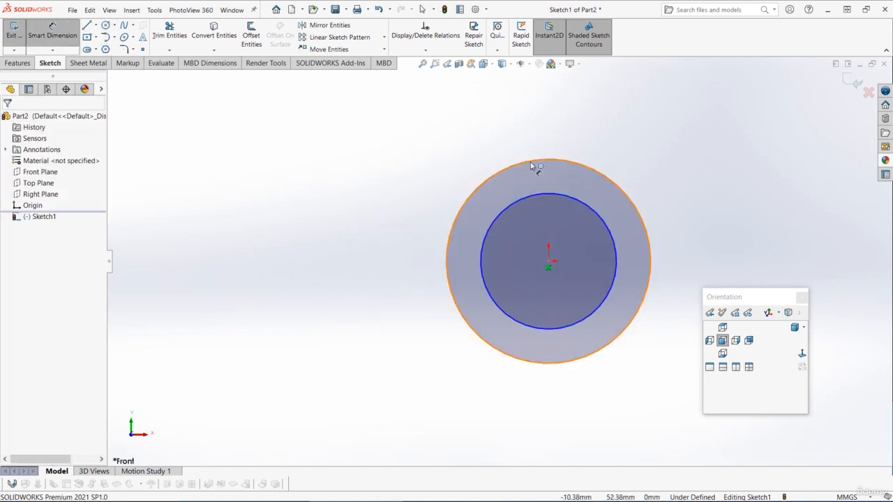
click(535, 159)
click(534, 126)
text(7.4)
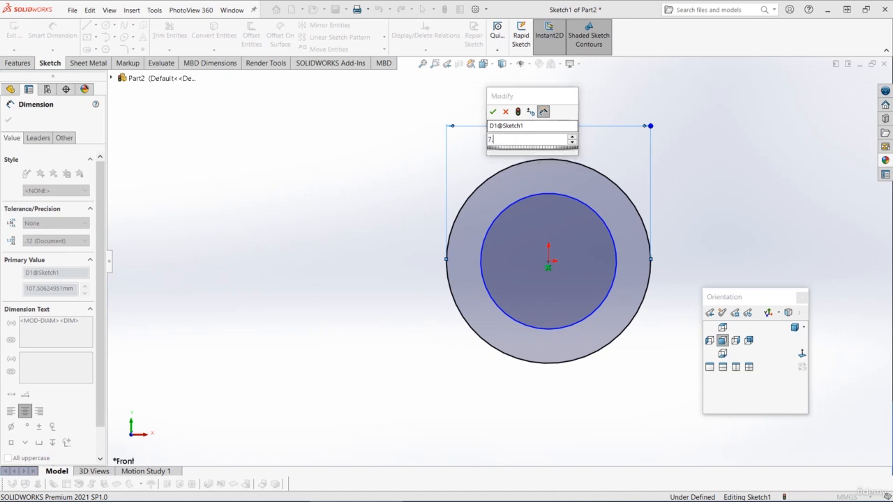
key(Return)
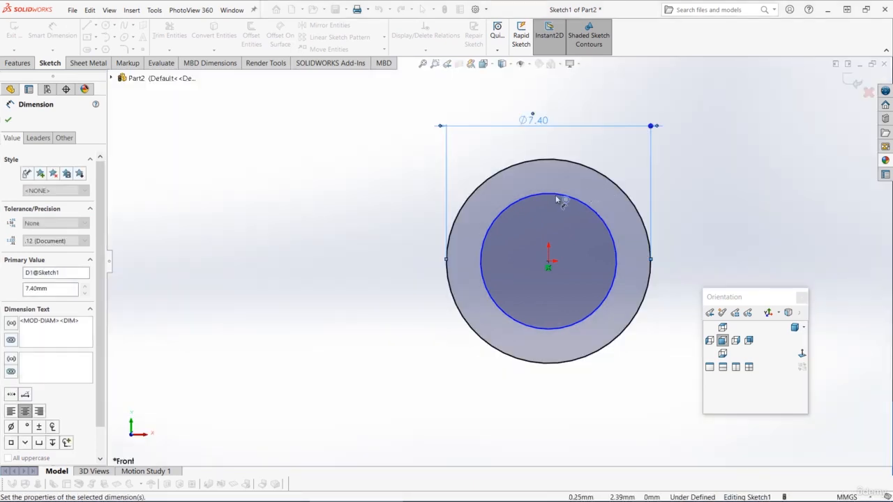
click(557, 201)
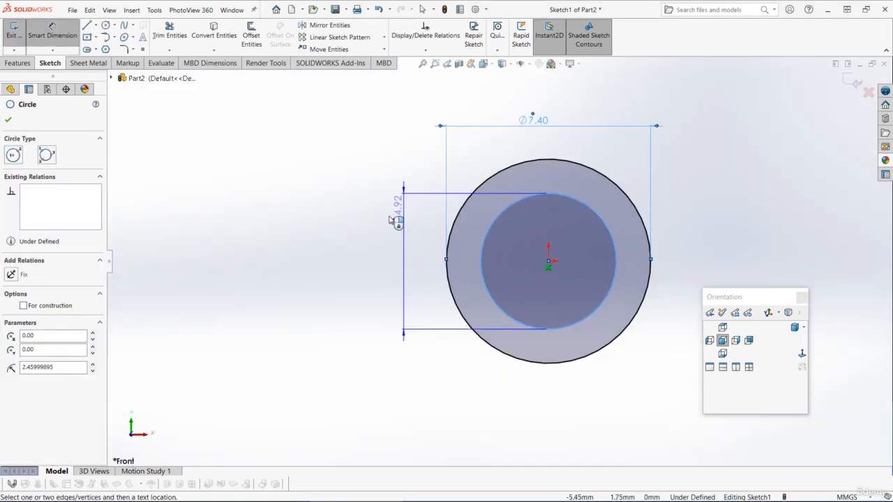
click(388, 218)
key(Return)
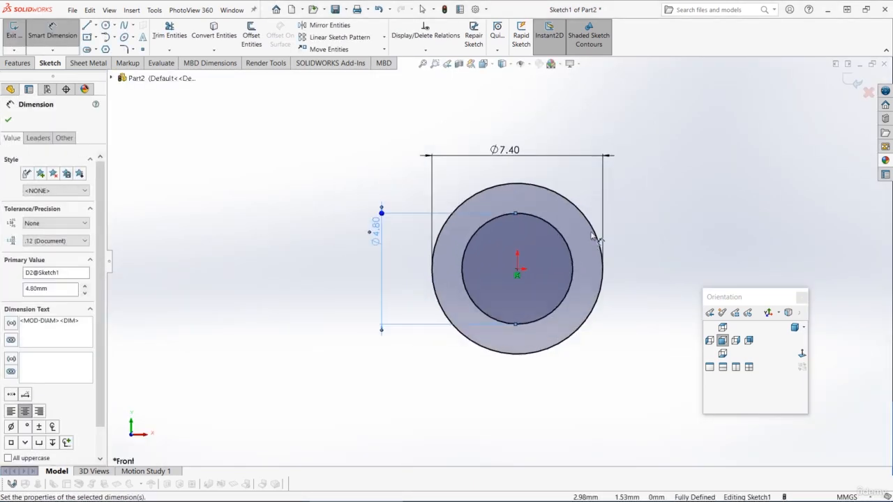
key(Escape)
Extrude the ring profile 7.4 mm with the Mid Plane end condition.
middle_drag(590, 210, 530, 230)
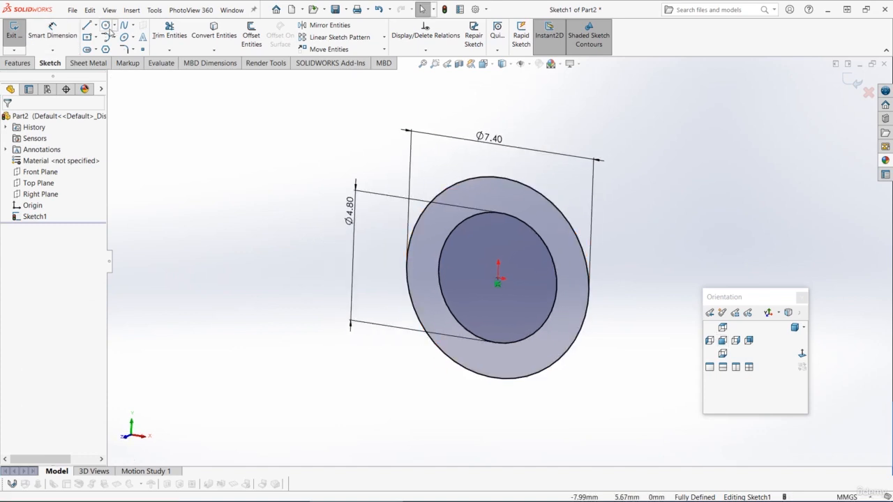
click(18, 63)
click(19, 35)
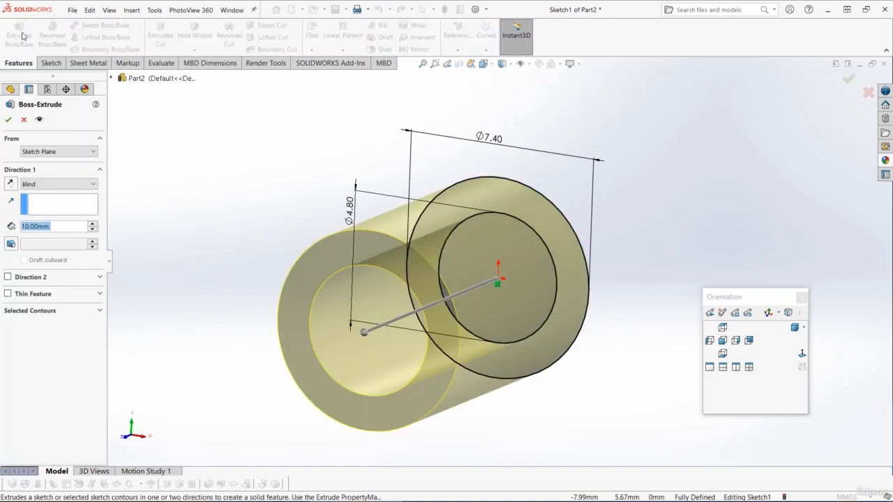
text(7.4)
key(Return)
click(43, 184)
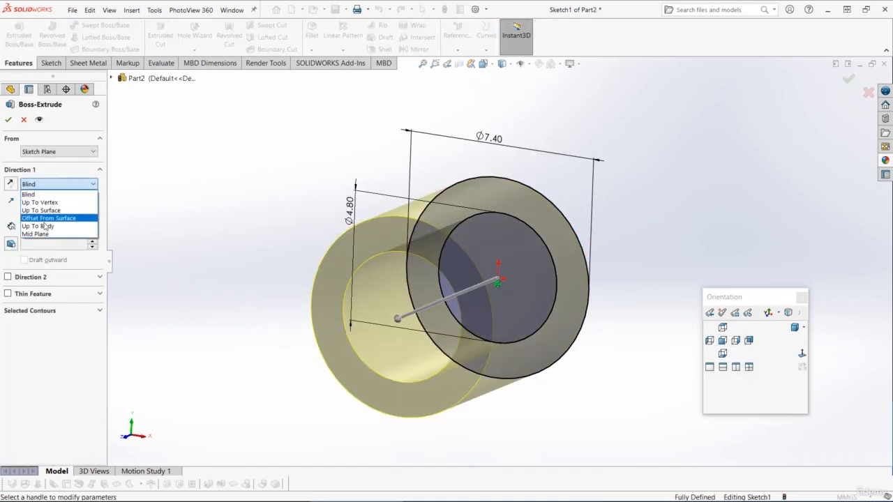
click(35, 234)
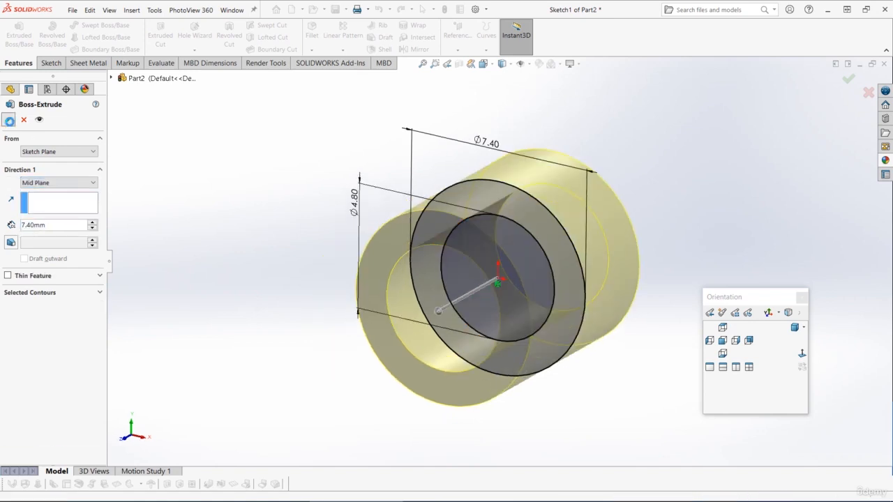
click(9, 120)
Rename the cylinder's extrude feature as "Pin Side".
mouse_move(456, 257)
middle_down()
mouse_move(479, 231)
mouse_move(454, 245)
middle_up()
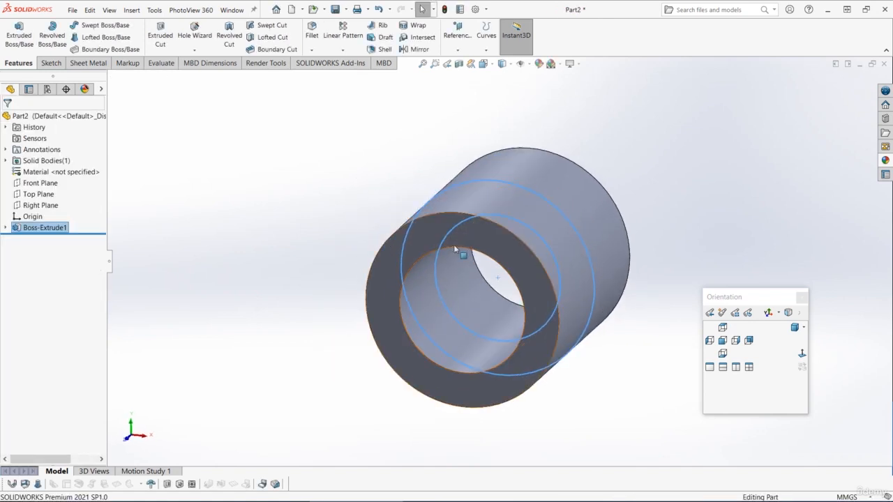
click(333, 229)
click(38, 228)
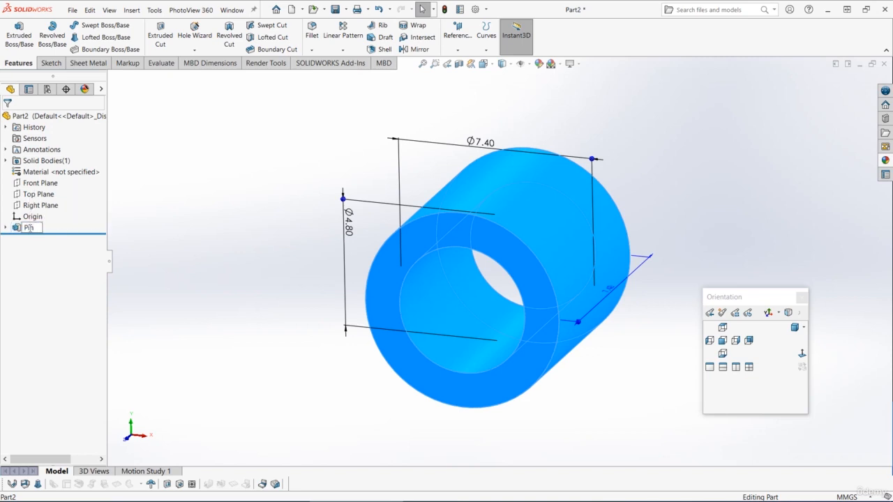
text(Pin Side)
click(307, 181)
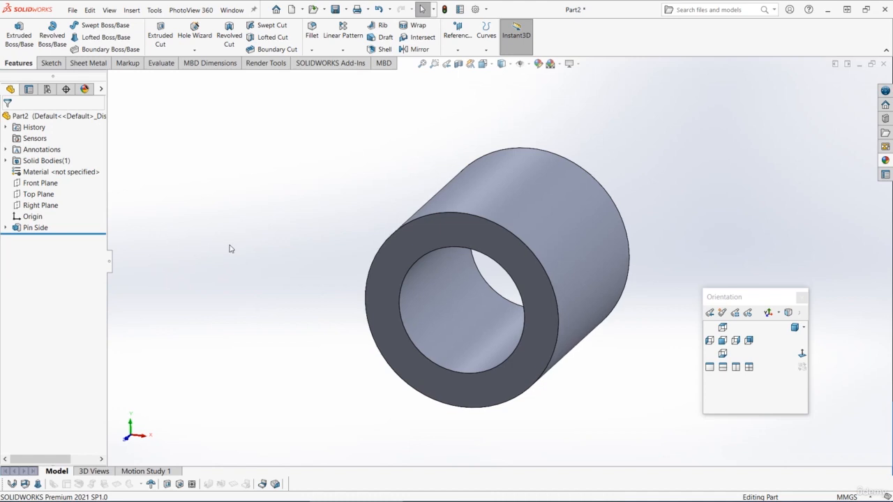
Sketch on the Top Plane a 7.4 mm vertical line through the cylinder's centre and a horizontal line from its lower end past the cylinder.
middle_drag(230, 248, 247, 229)
scroll(660, 254, up, 3)
middle_drag(660, 269, 653, 286)
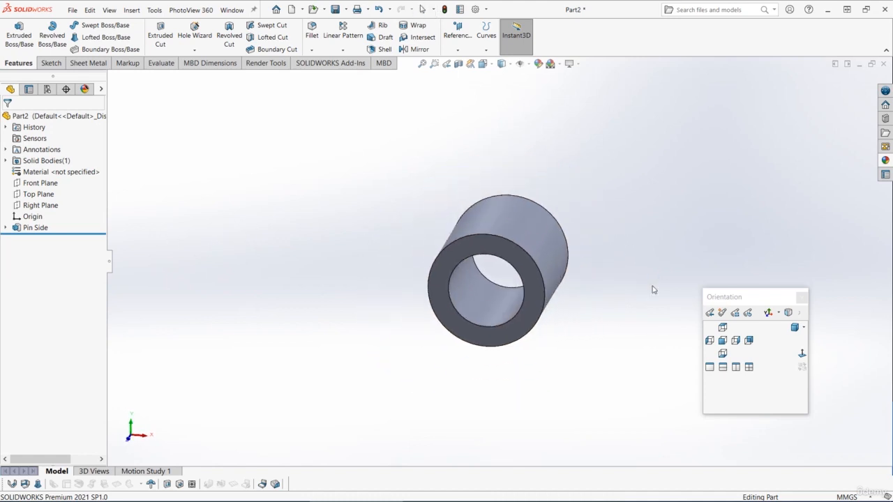
scroll(655, 290, up, 1)
scroll(656, 289, down, 1)
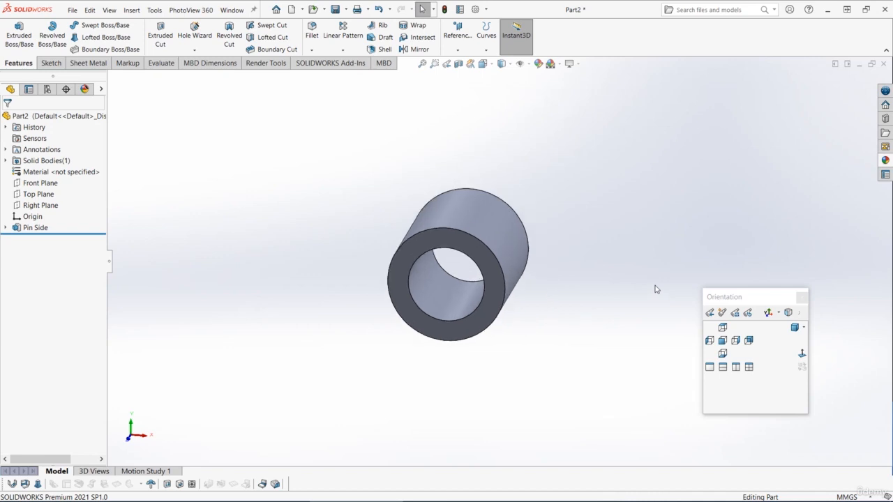
click(46, 195)
click(54, 179)
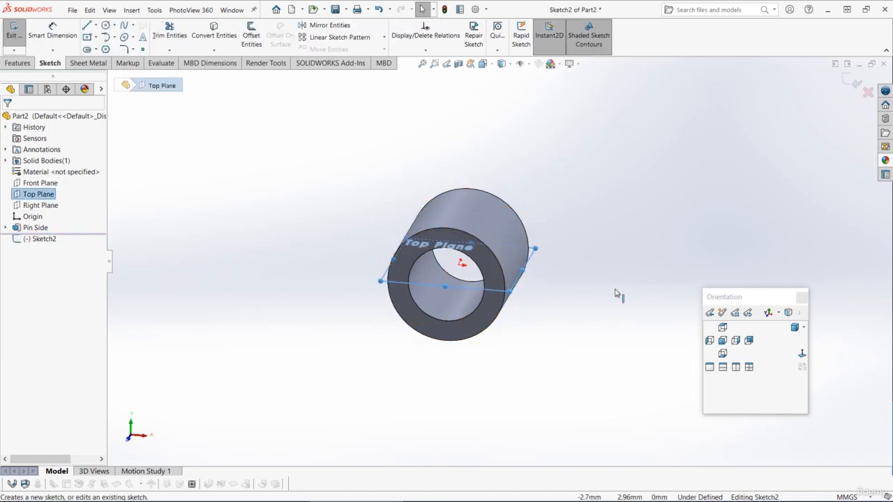
click(802, 355)
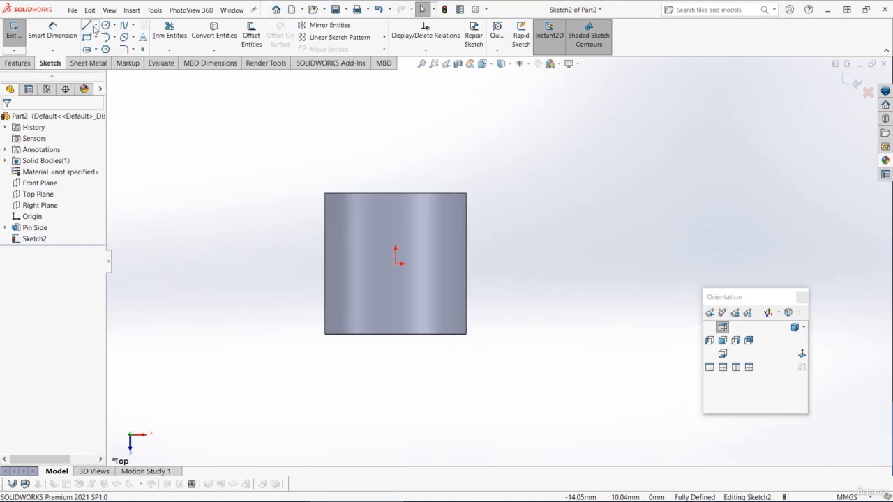
click(85, 26)
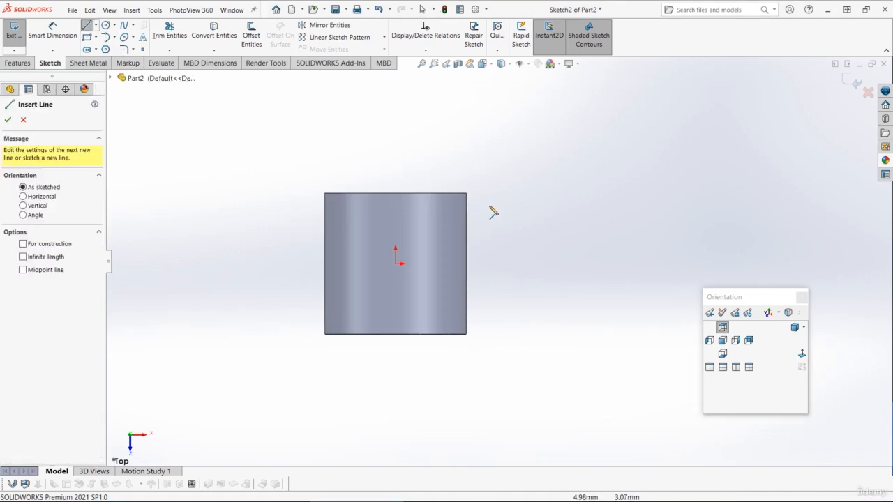
click(395, 193)
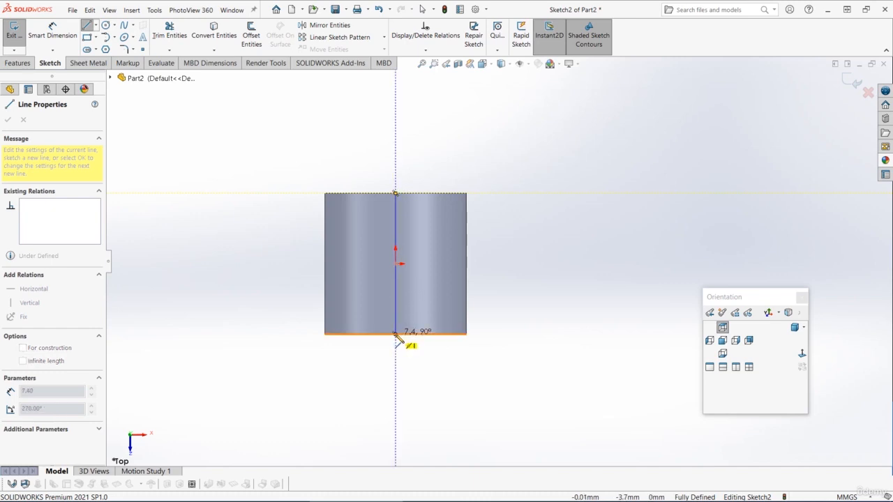
click(396, 335)
click(532, 335)
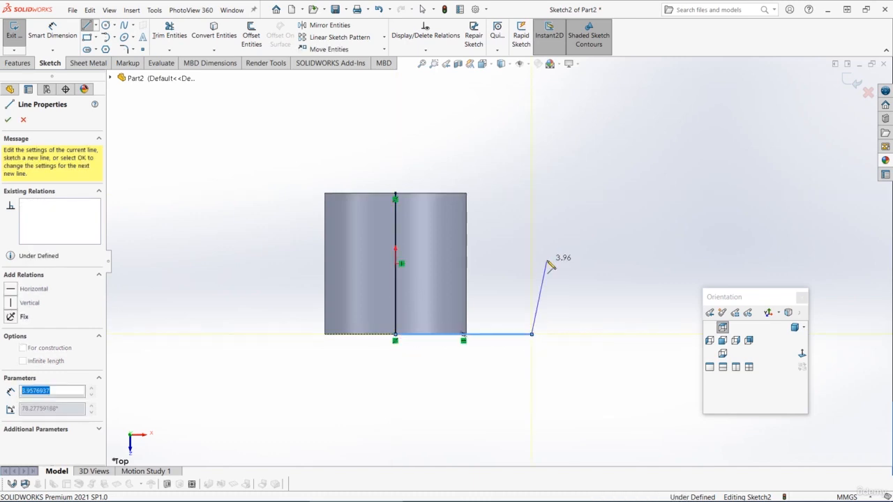
key(Escape)
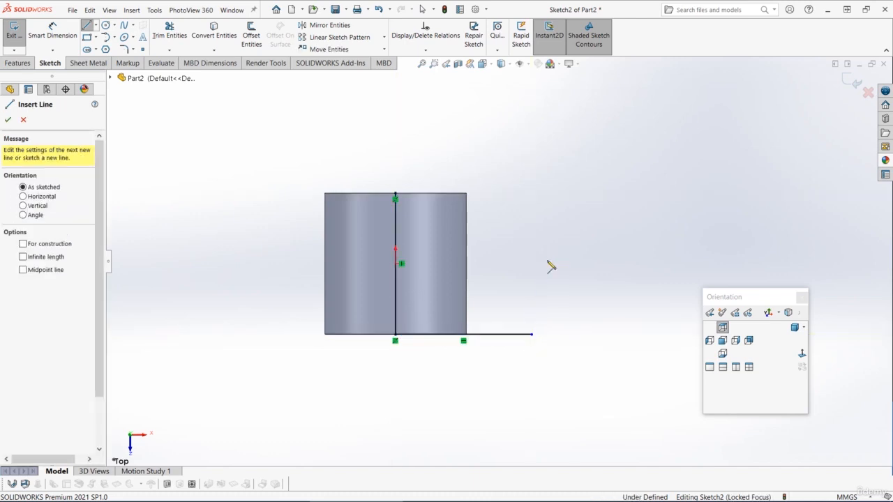
Draw a horizontal line from the vertical line's upper end, matching the length of the lower horizontal line.
click(395, 193)
key(Escape)
click(396, 193)
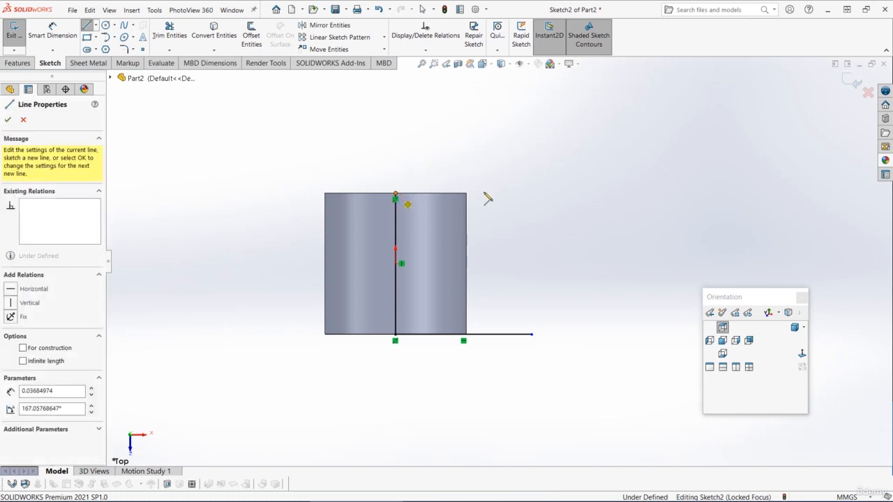
click(531, 194)
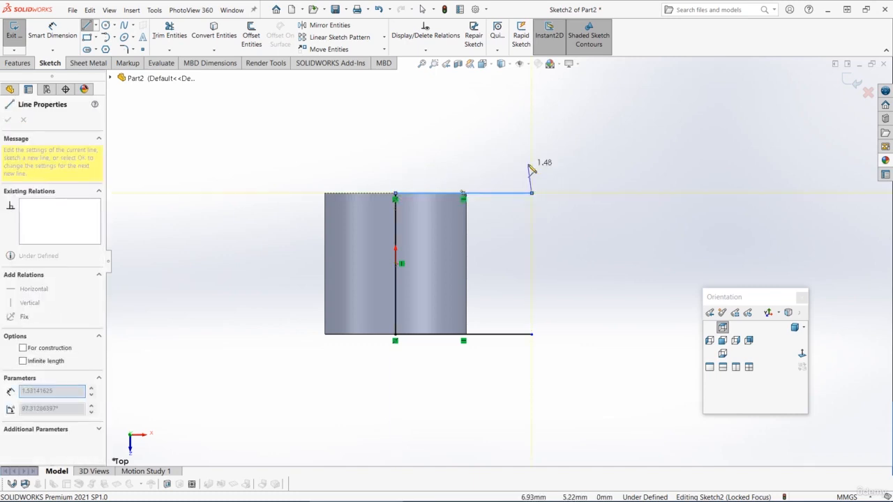
key(Escape)
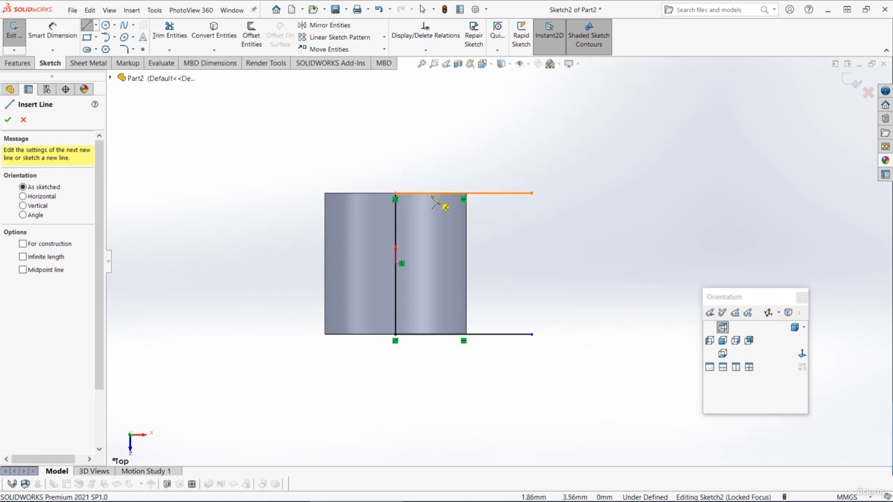
Close the profile with a tangent arc joining the free ends of the two horizontal lines.
click(114, 37)
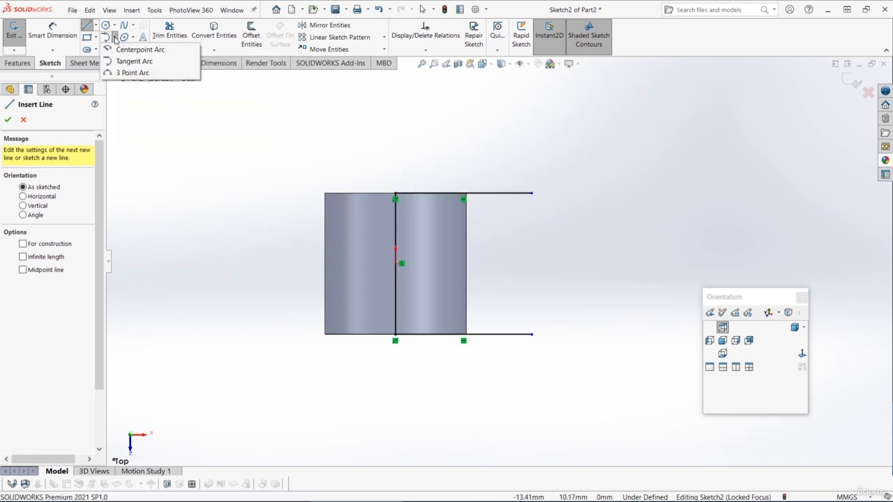
click(124, 65)
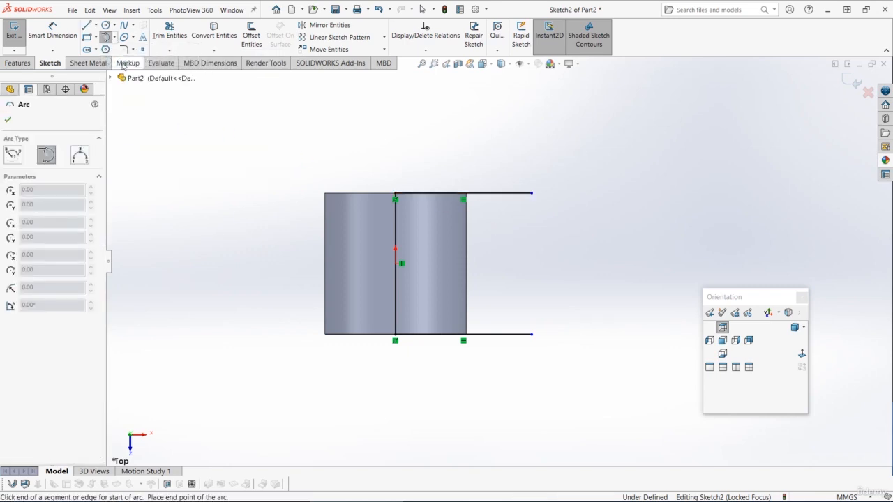
click(533, 195)
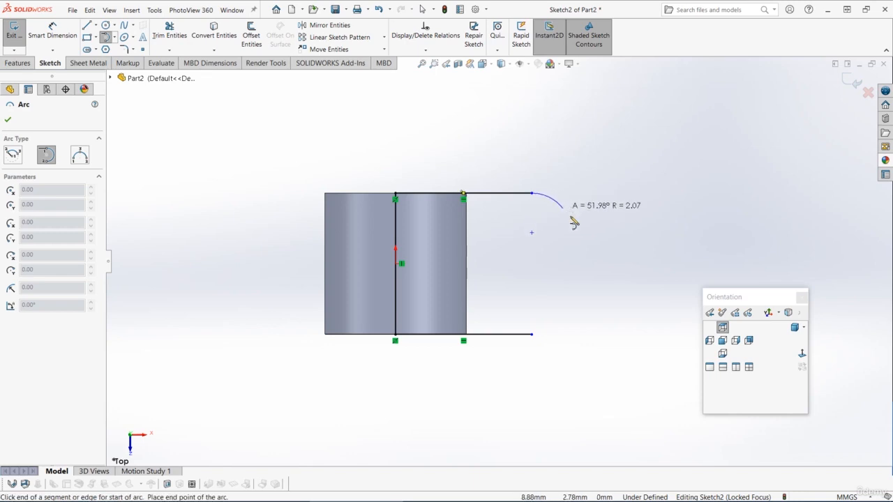
click(539, 341)
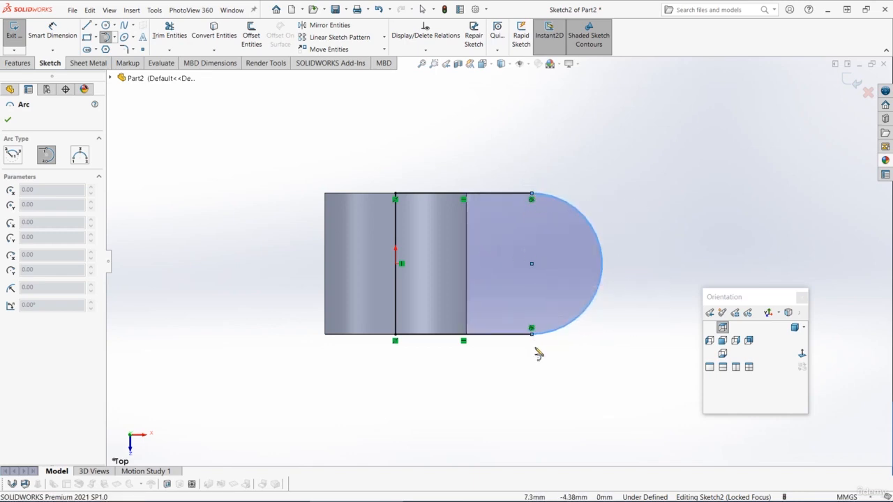
key(Escape)
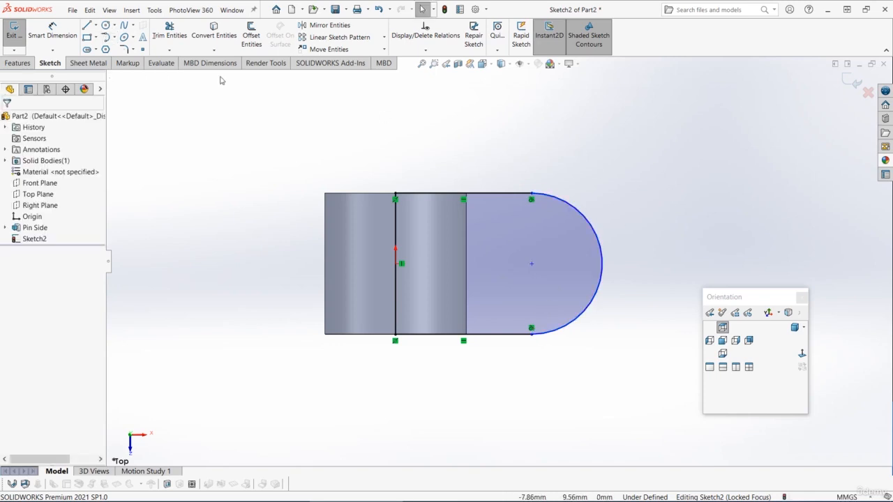
Dimension the overall length from the cylinder's far edge to the tangent arc's outermost point as 15.4 mm.
click(52, 31)
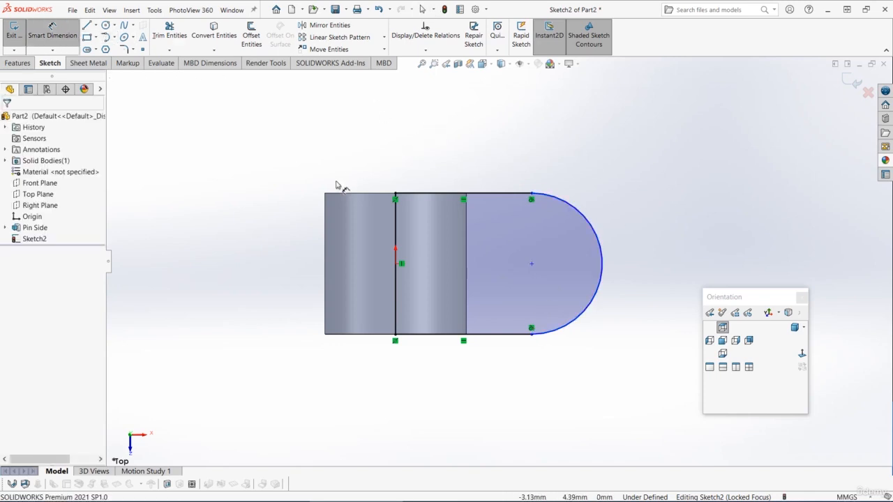
click(327, 213)
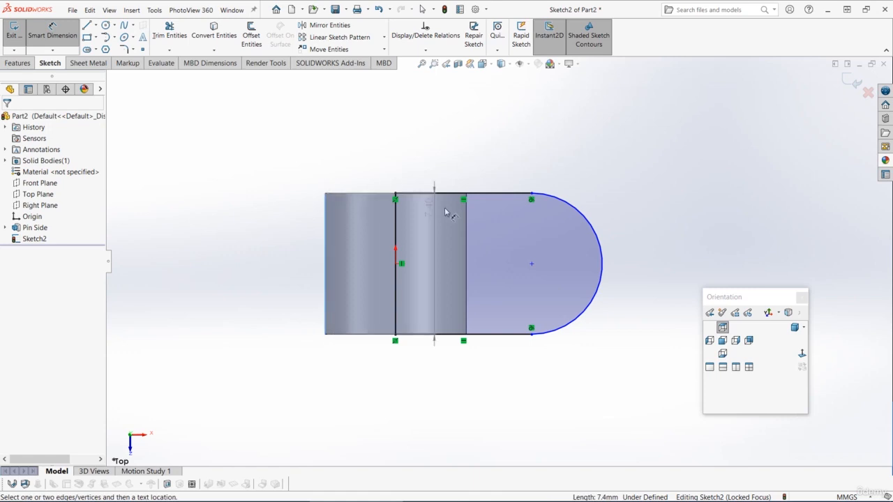
click(604, 265)
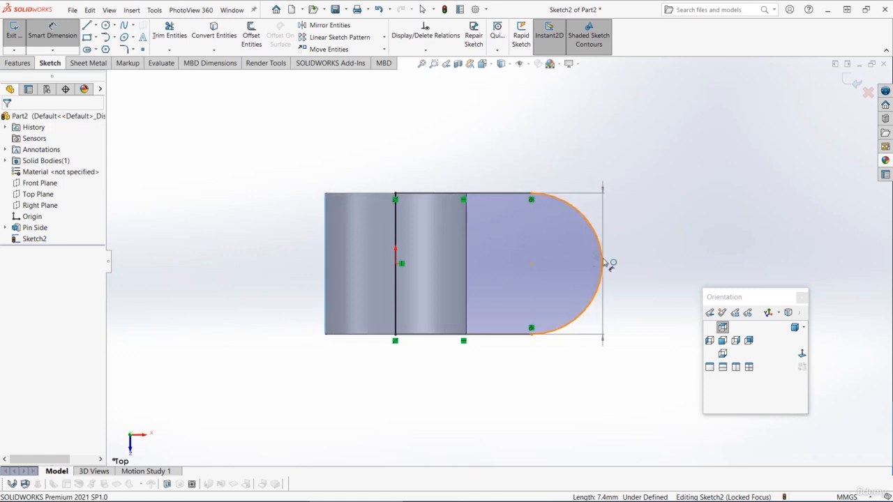
click(603, 263)
click(495, 144)
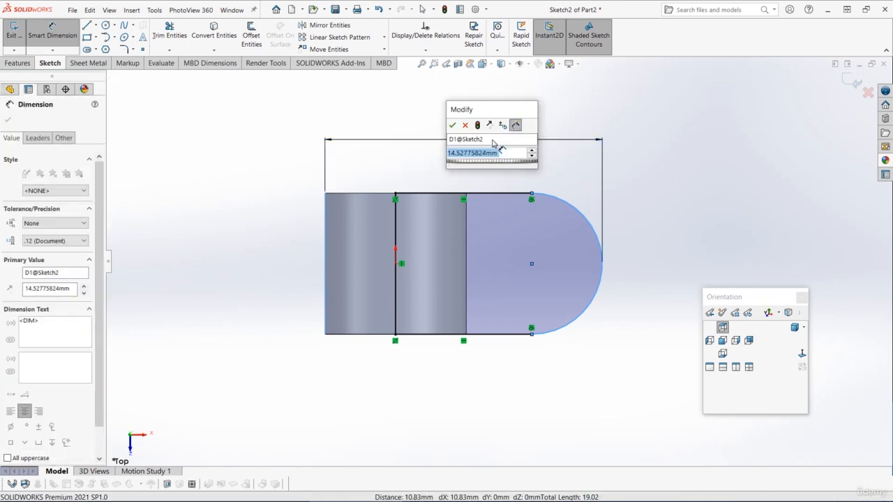
text(15.4)
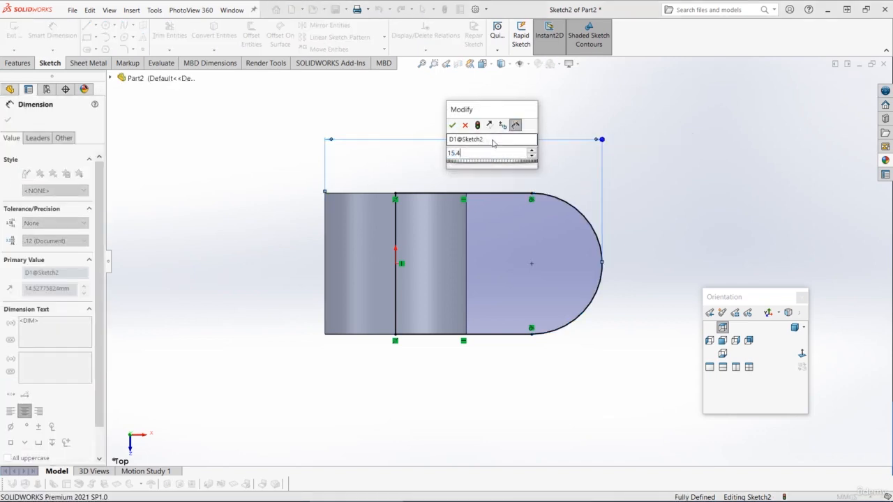
key(Escape)
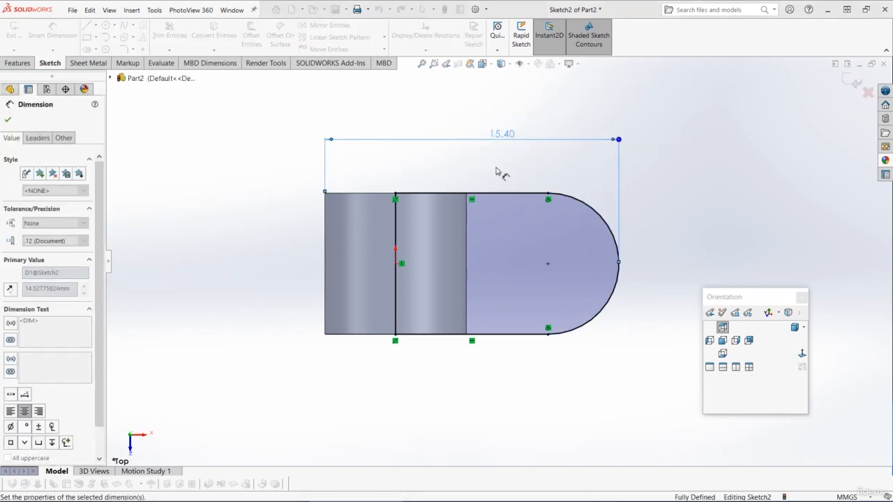
mouse_move(484, 285)
middle_down()
mouse_move(443, 140)
mouse_move(442, 187)
mouse_move(490, 257)
mouse_move(511, 211)
mouse_move(496, 286)
middle_up()
key(Escape)
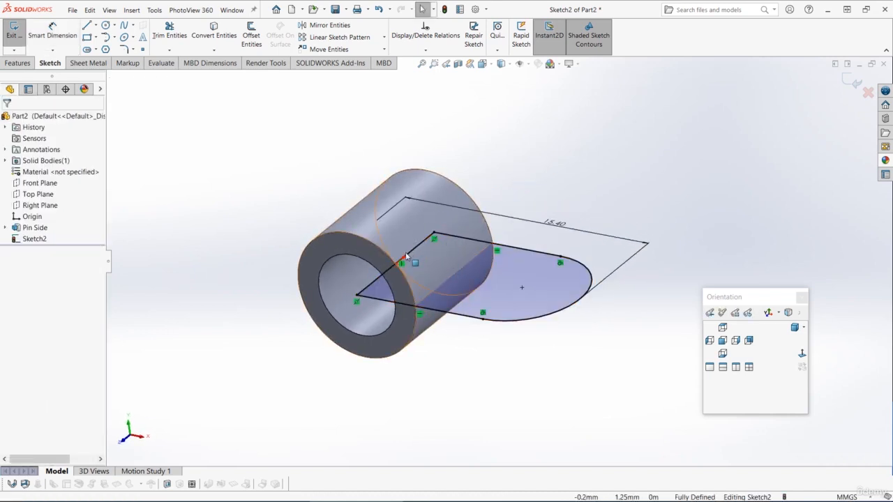
Set up a blind boss extrusion of the rounded profile with a depth of 1 mm.
mouse_move(436, 199)
middle_down()
mouse_move(457, 229)
mouse_move(452, 246)
middle_up()
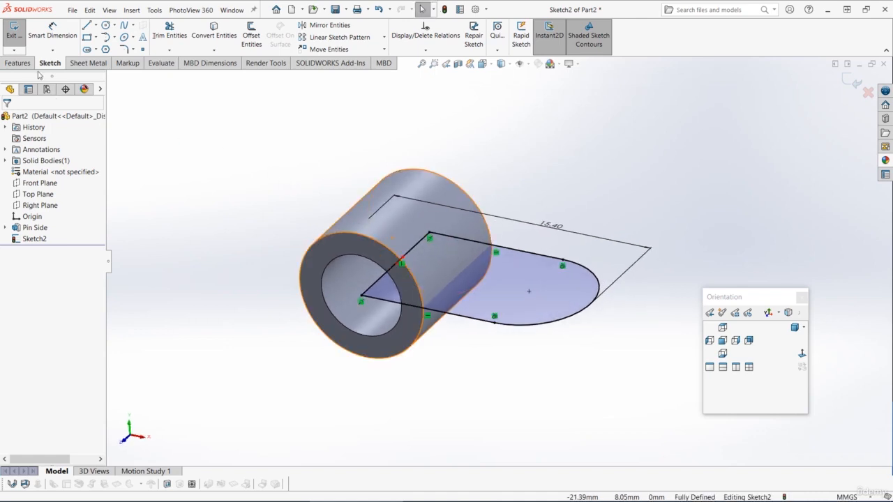
click(18, 64)
click(19, 32)
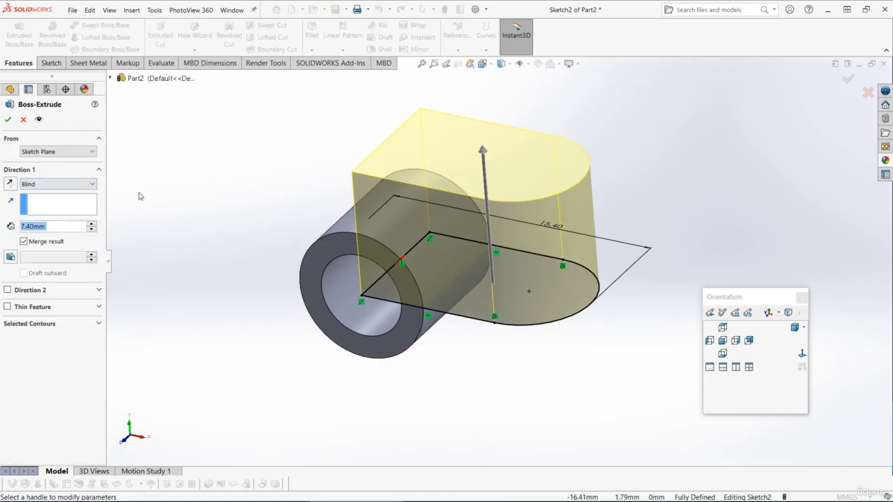
text(1)
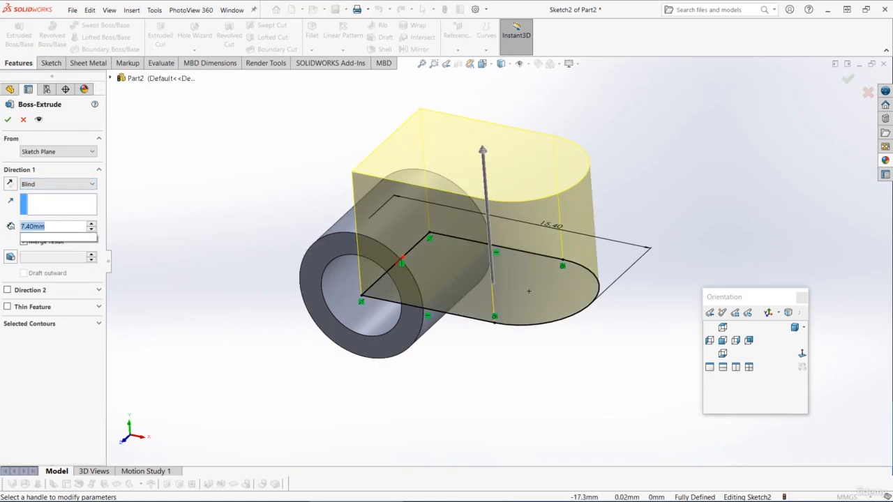
key(Return)
middle_drag(524, 147, 506, 204)
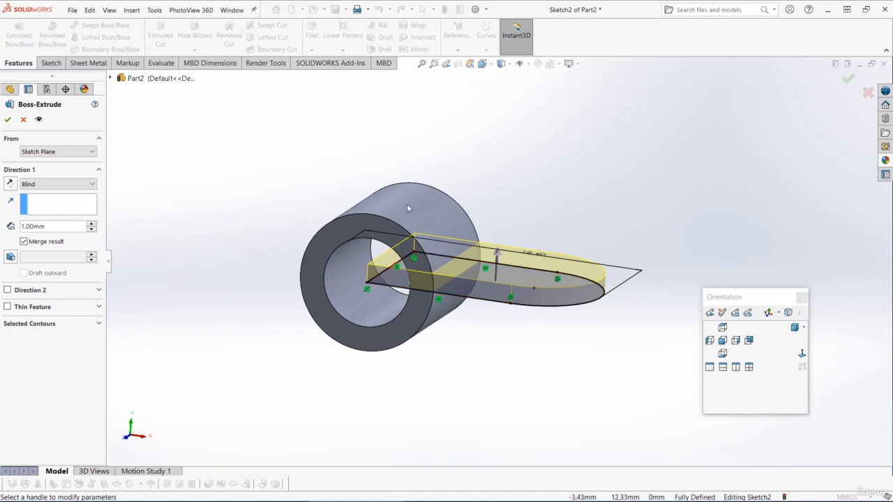
middle_drag(417, 203, 407, 217)
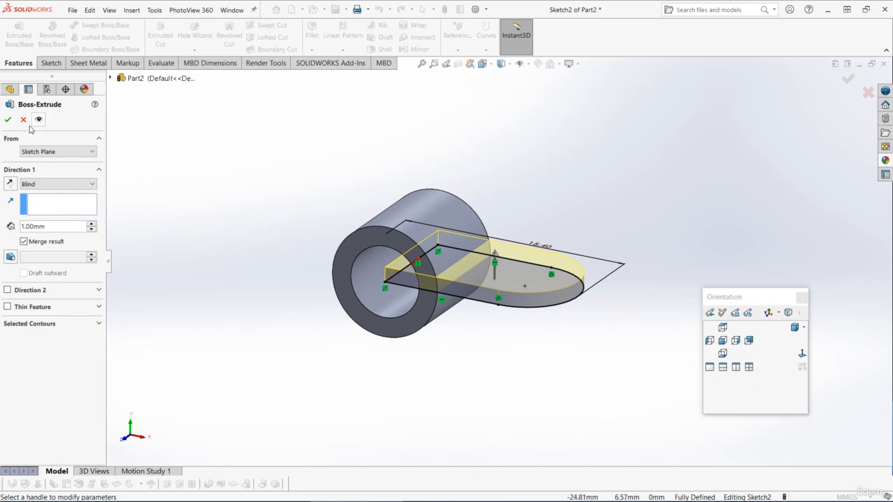
Offset the extrusion's start 3.7 mm from the sketch plane, reverse its direction towards the plane, and create it.
click(61, 152)
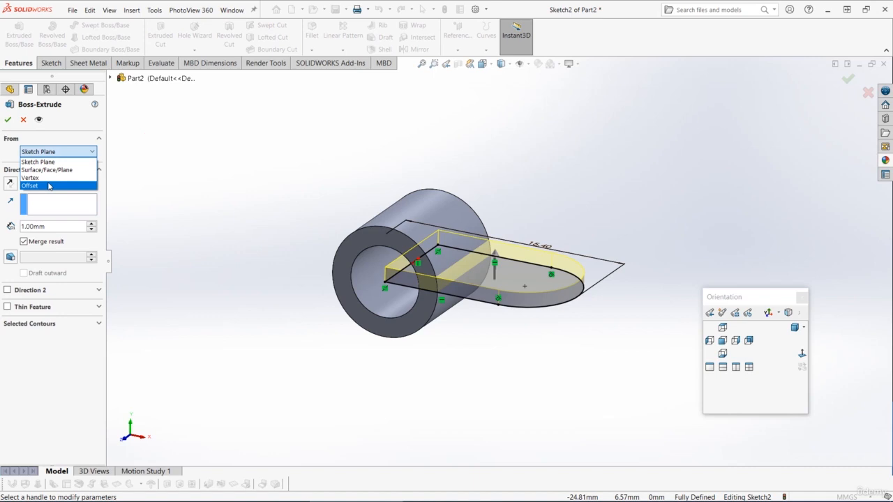
click(48, 185)
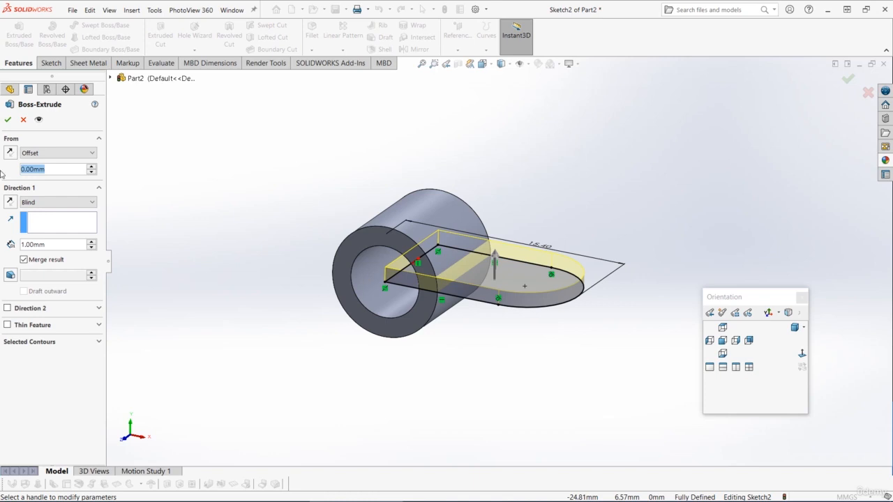
text(3.7)
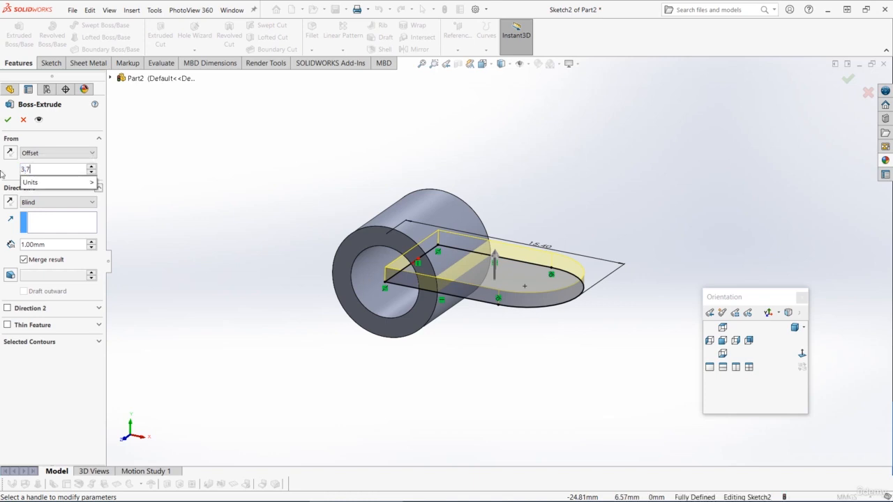
key(Return)
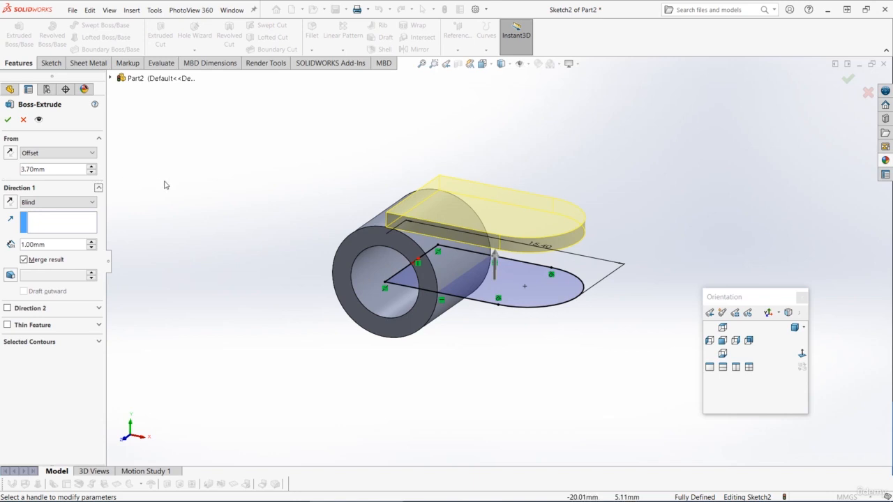
mouse_move(472, 195)
middle_down()
mouse_move(529, 163)
mouse_move(433, 224)
middle_up()
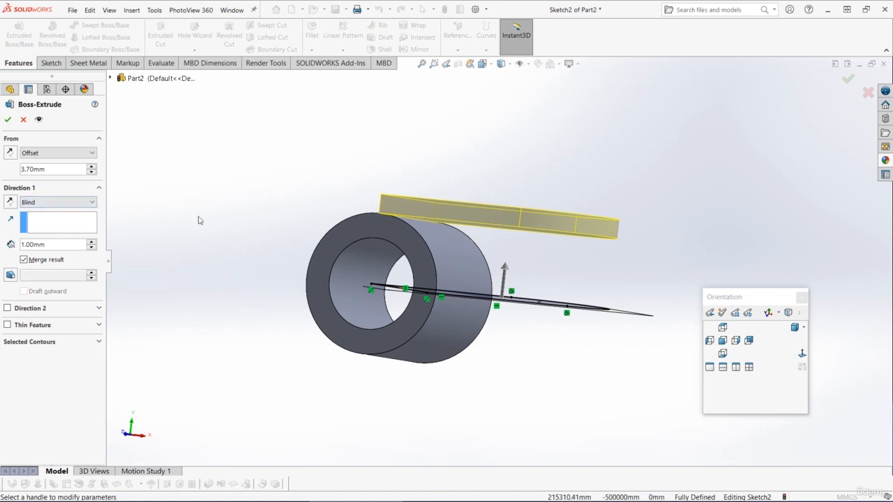
click(10, 203)
middle_drag(406, 208, 401, 227)
click(9, 120)
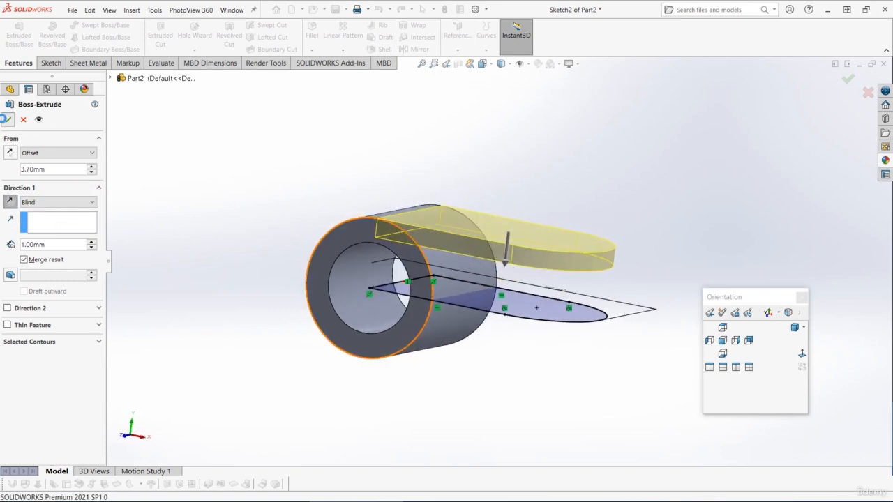
Rename the new rounded plate's extrude feature as "Side Ear".
middle_drag(268, 172, 248, 171)
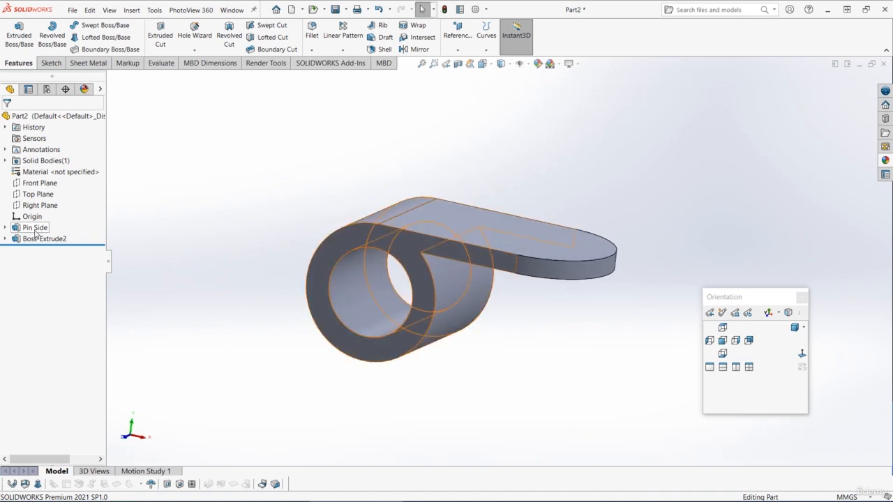
click(32, 238)
click(32, 238)
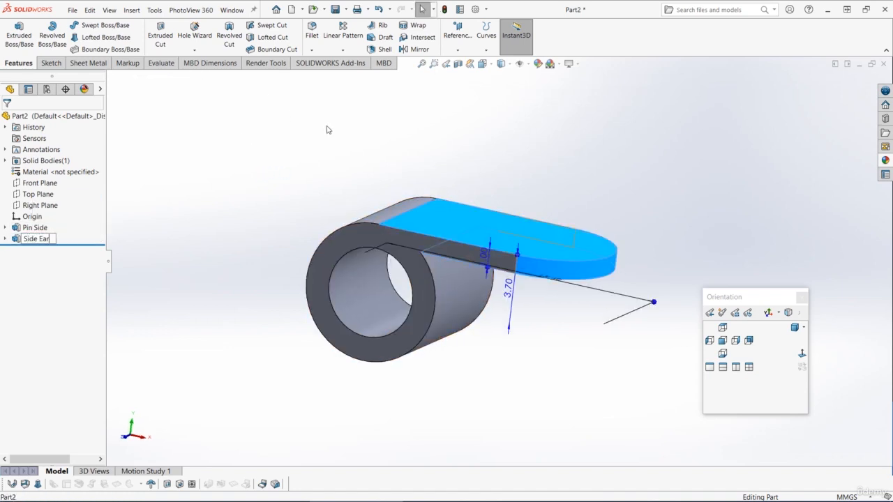
click(263, 181)
Mirror the Side Ear feature about the Top Plane.
mouse_move(300, 194)
middle_down()
mouse_move(293, 189)
mouse_move(304, 195)
middle_up()
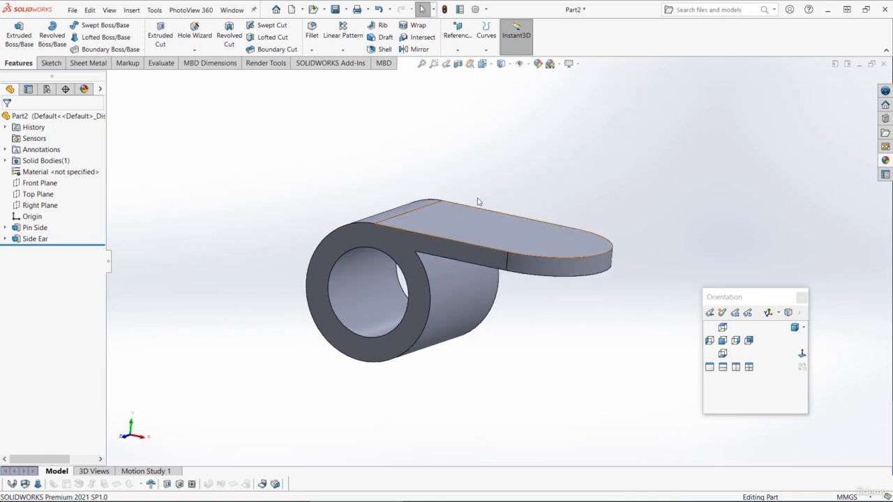
middle_drag(573, 241, 579, 251)
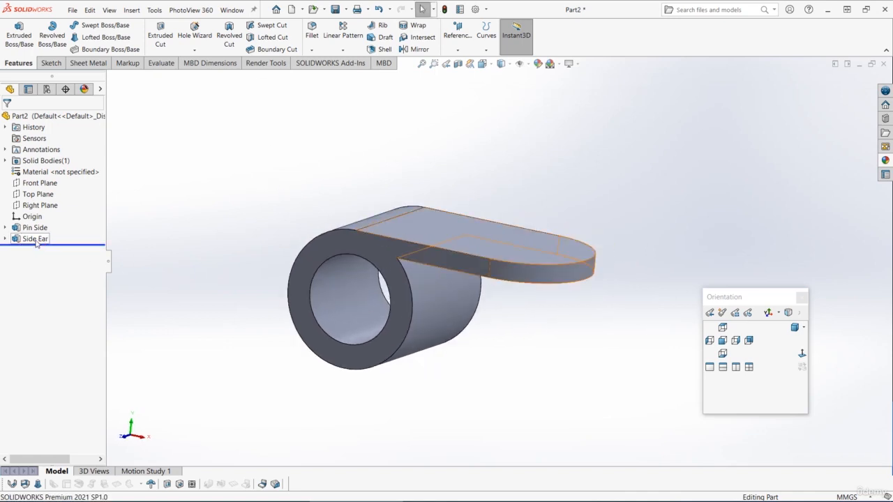
click(38, 196)
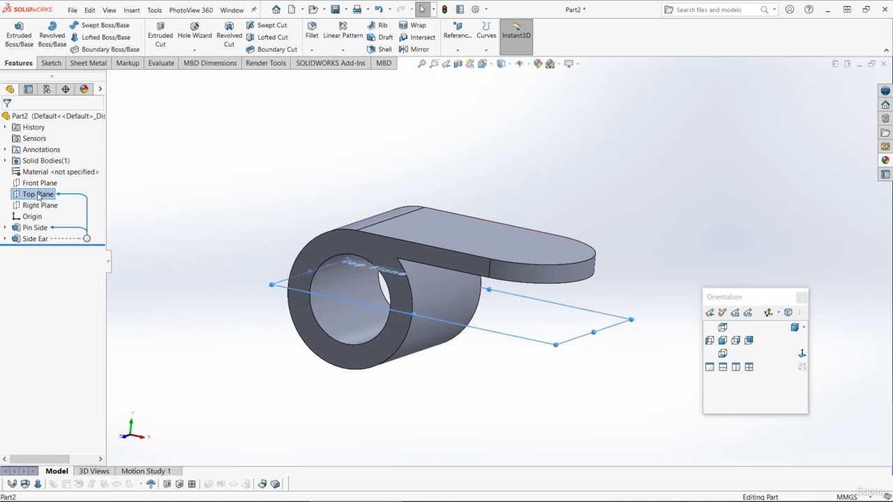
click(416, 50)
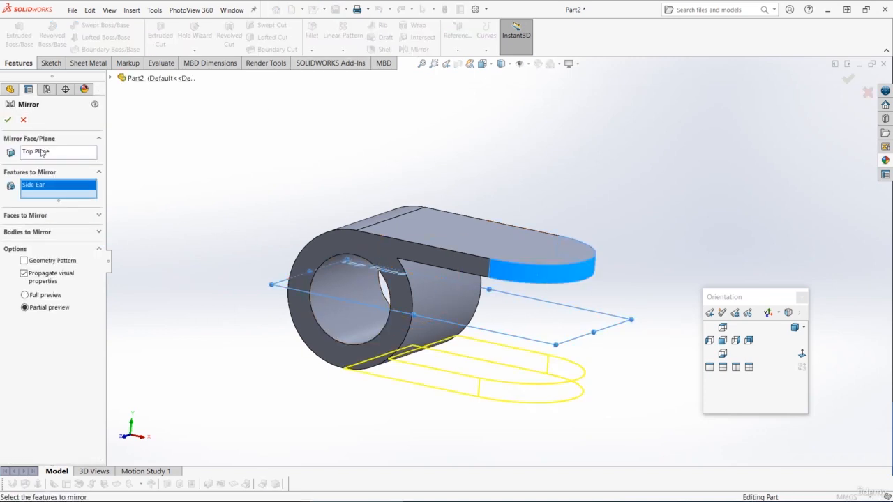
click(8, 120)
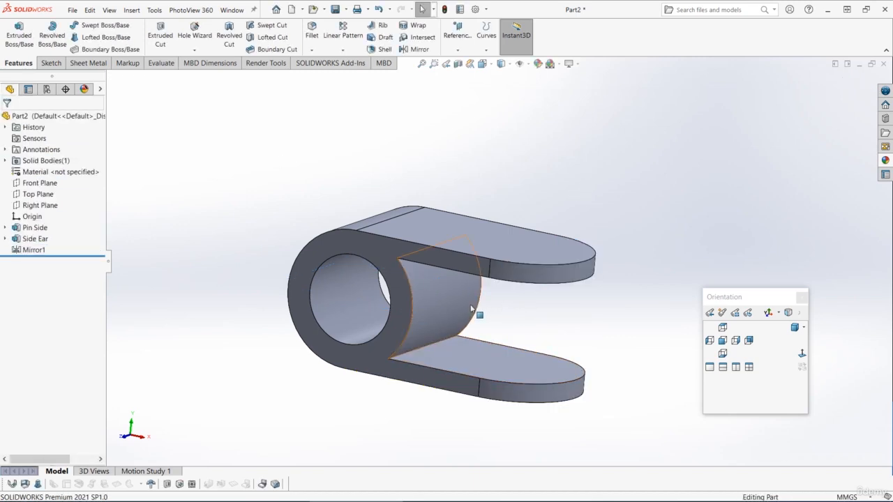
Sketch on the Front Plane and convert the cylinder's outer arc between the ears and both ears' straight inner edges into sketch entities.
middle_drag(471, 307, 494, 308)
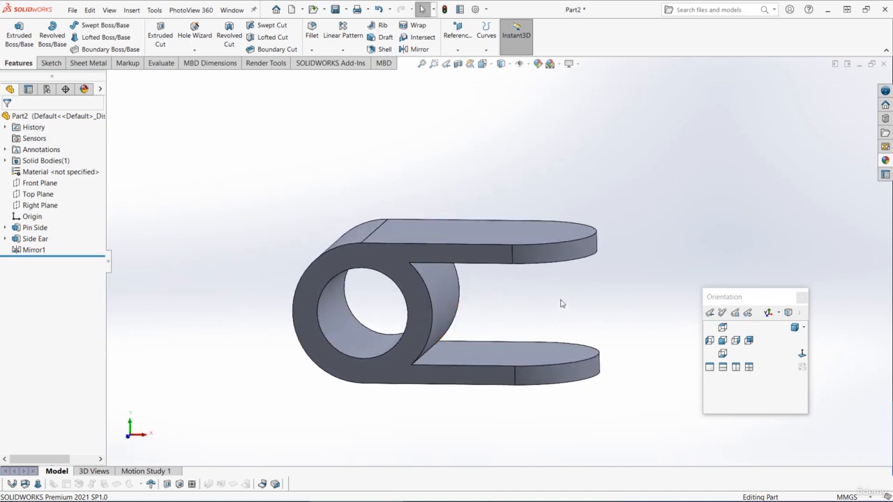
scroll(567, 317, up, 2)
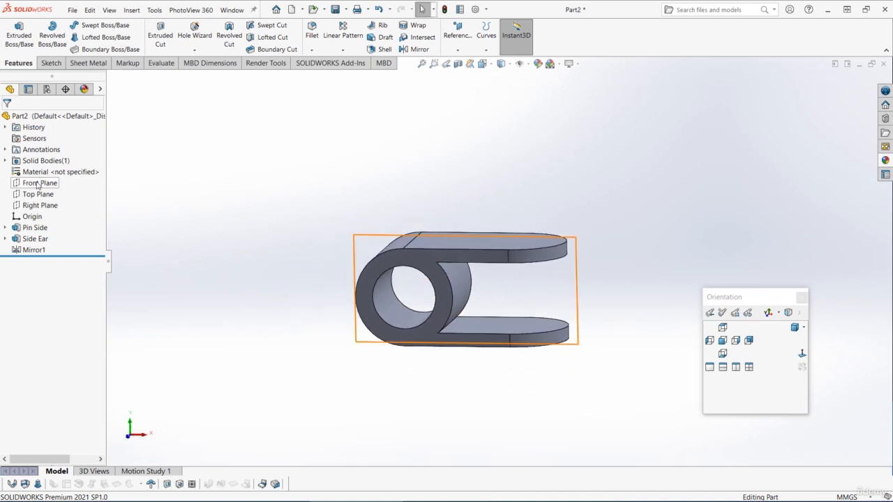
middle_drag(339, 233, 296, 261)
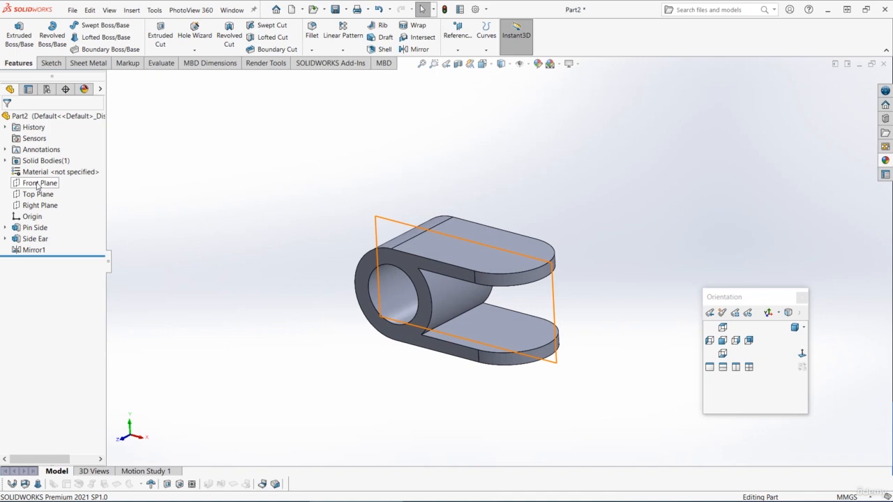
click(37, 184)
click(51, 171)
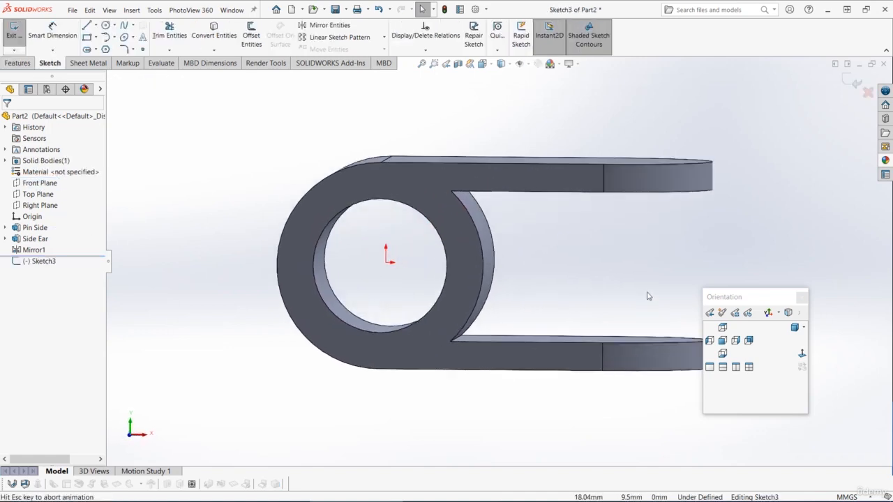
click(414, 227)
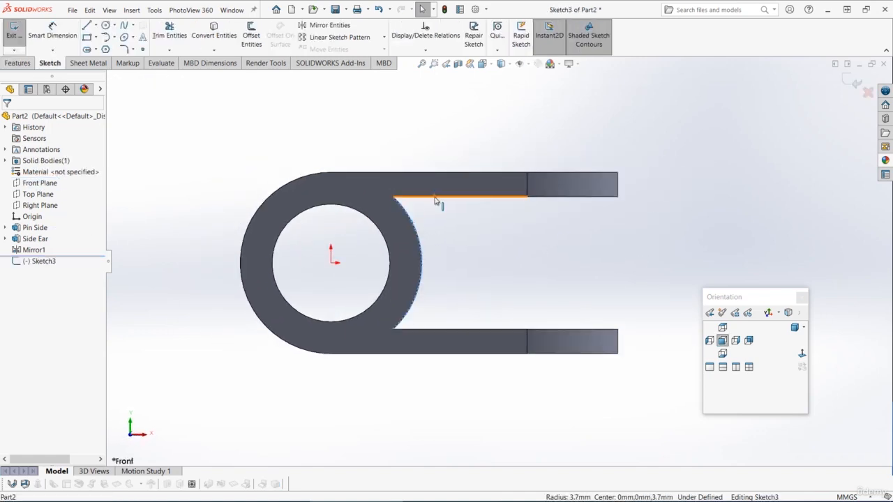
ctrl+click(435, 198)
click(213, 40)
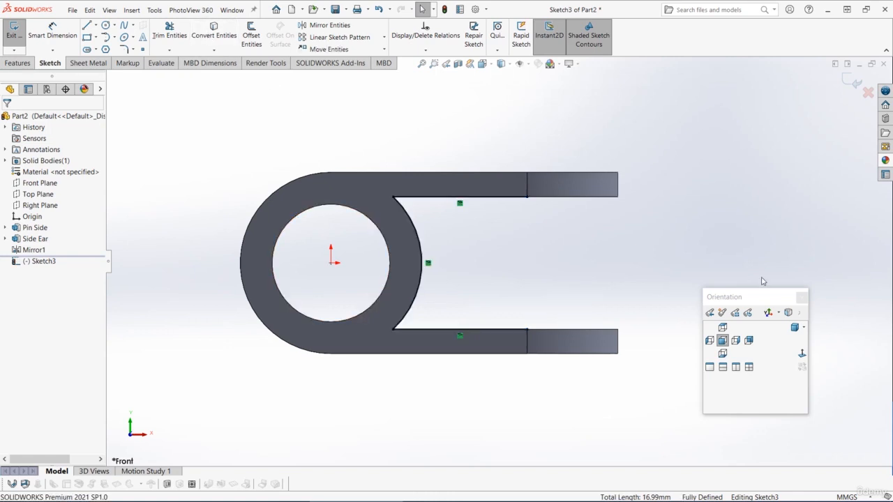
Close the web profile with a vertical line joining the free ends of the two converted straight edges.
click(87, 25)
click(409, 177)
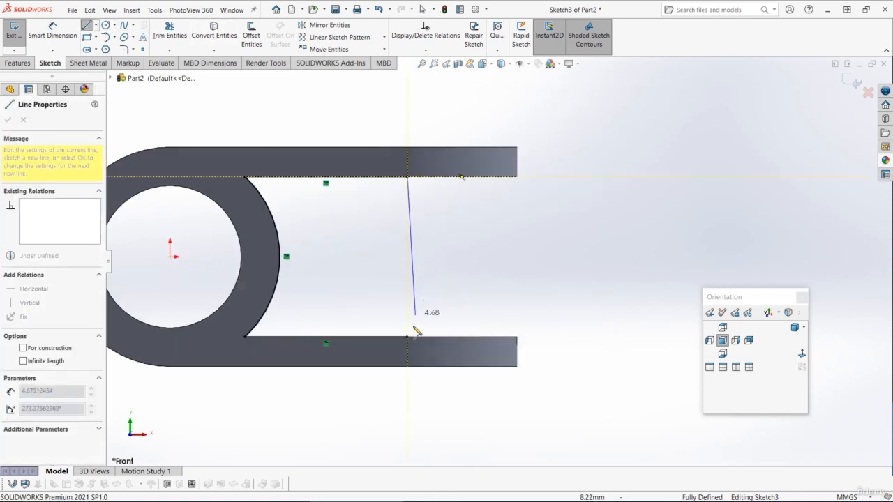
click(409, 336)
key(ctrl+7)
key(Escape)
Extrude the closed web profile between the ears 1.4 mm with a Mid Plane end condition, merging the result.
scroll(379, 302, down, 1)
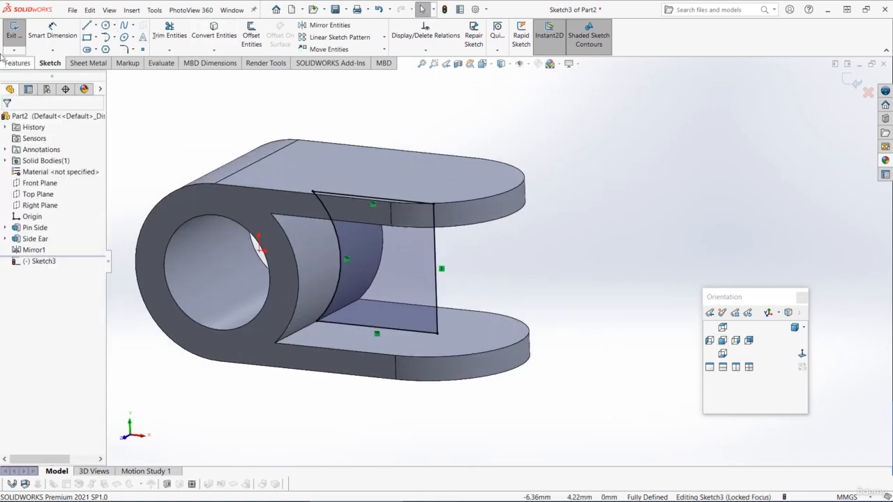
click(17, 63)
click(15, 42)
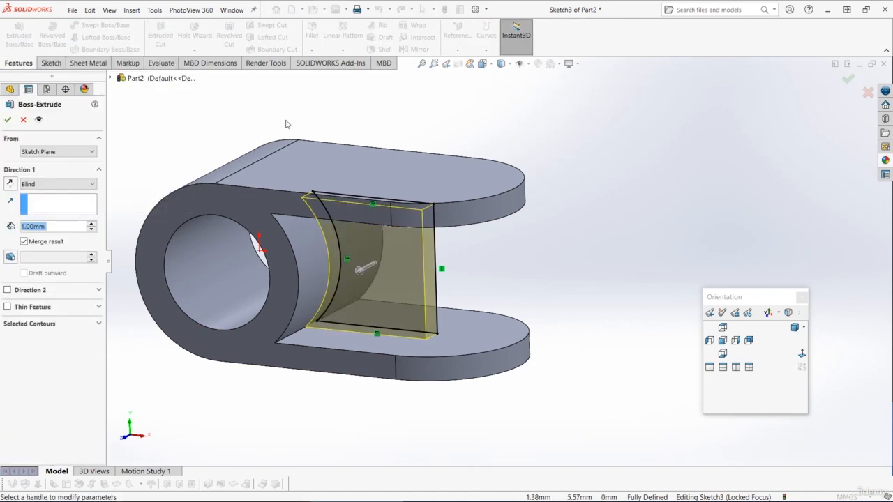
text(1.4)
key(Tab)
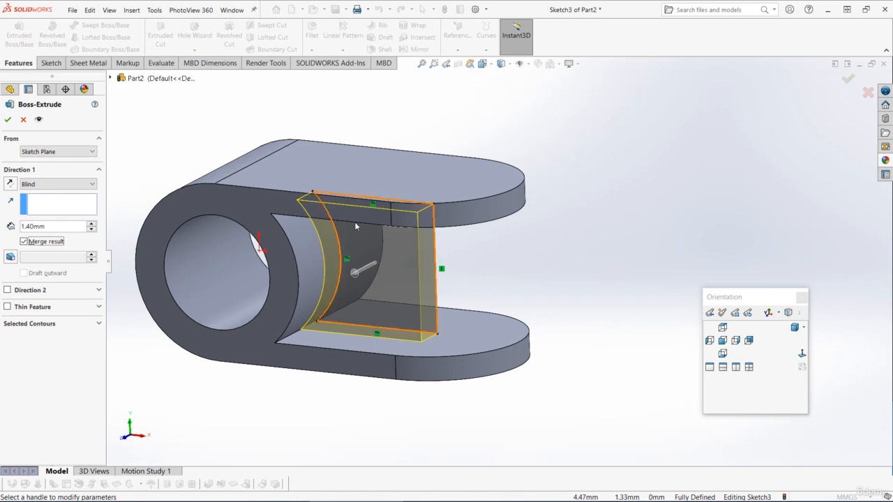
middle_drag(355, 222, 293, 224)
click(58, 184)
click(38, 241)
middle_drag(382, 231, 197, 195)
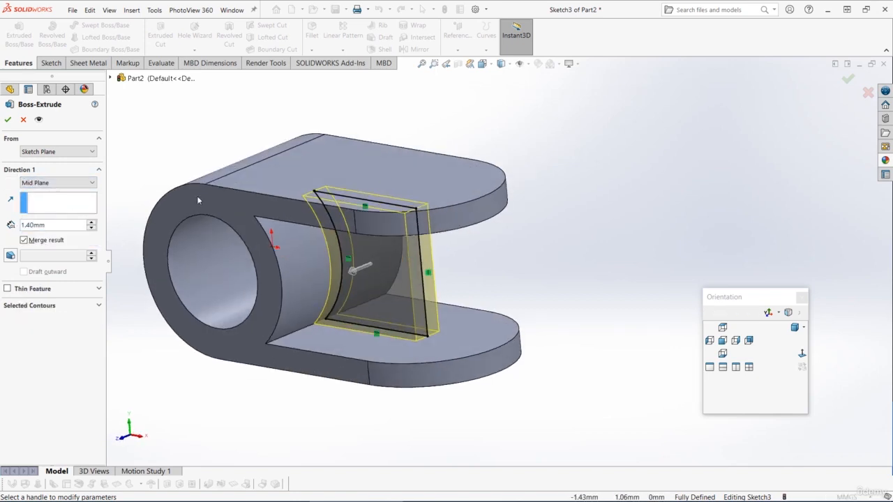
click(7, 120)
Rename the new web's extrude feature as "Middle Rib".
middle_drag(300, 293, 412, 285)
click(28, 261)
text(Cen)
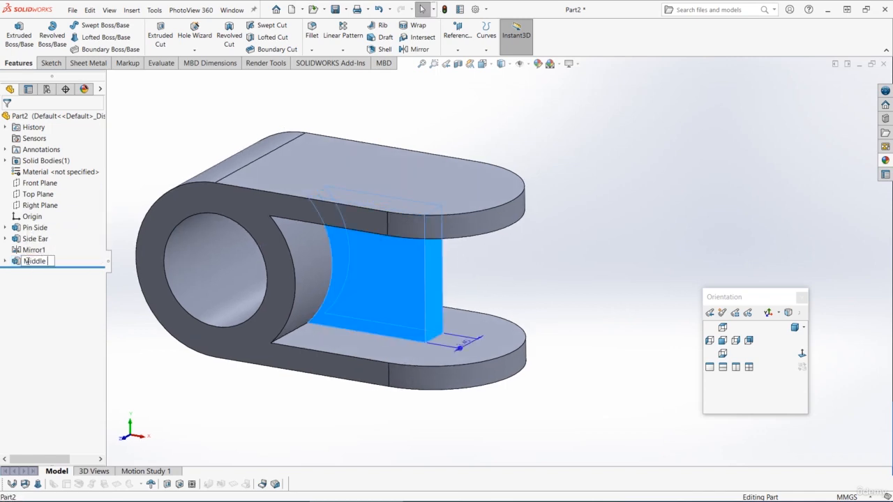
click(174, 153)
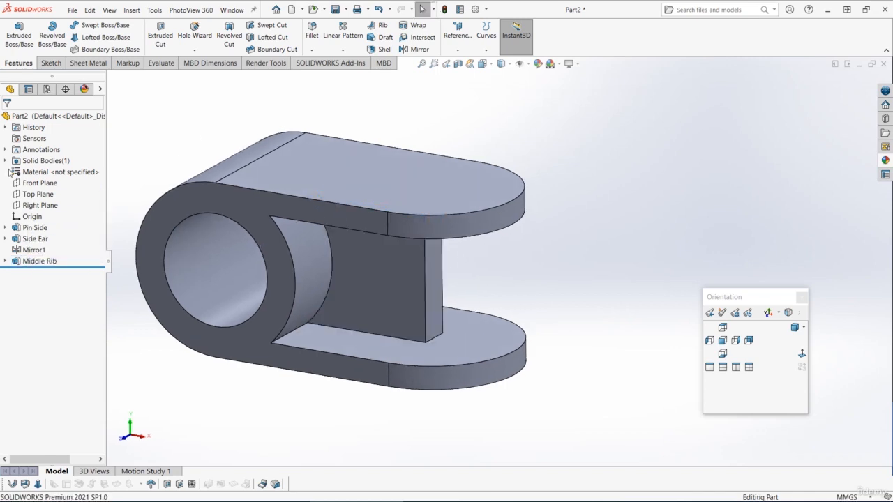
Sketch a circle about 5.64 mm in diameter on the Top Plane, centred on the ears' rounded end.
click(34, 196)
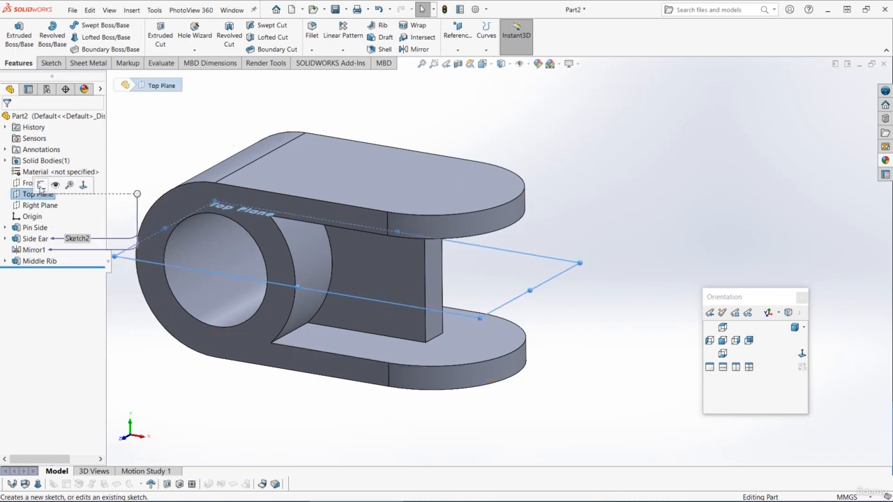
click(41, 183)
click(105, 26)
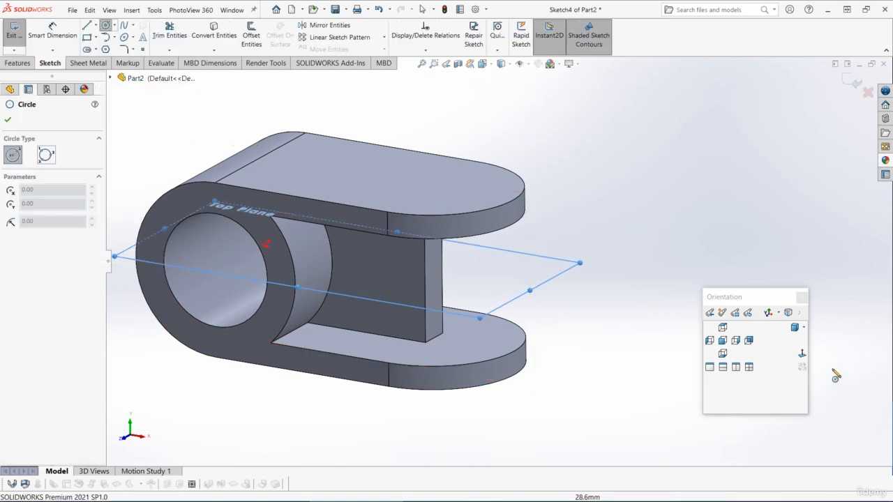
click(802, 354)
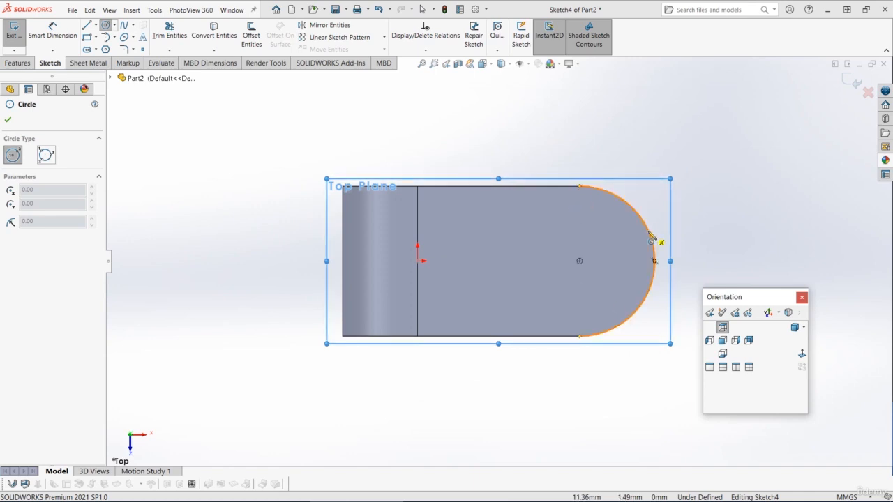
click(579, 262)
click(576, 210)
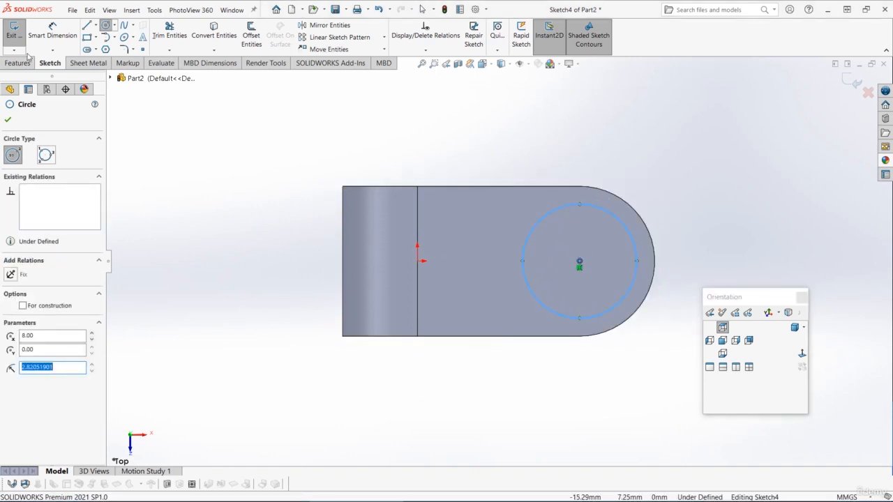
Dimension the circle's diameter at 5.7 mm.
click(53, 31)
click(598, 213)
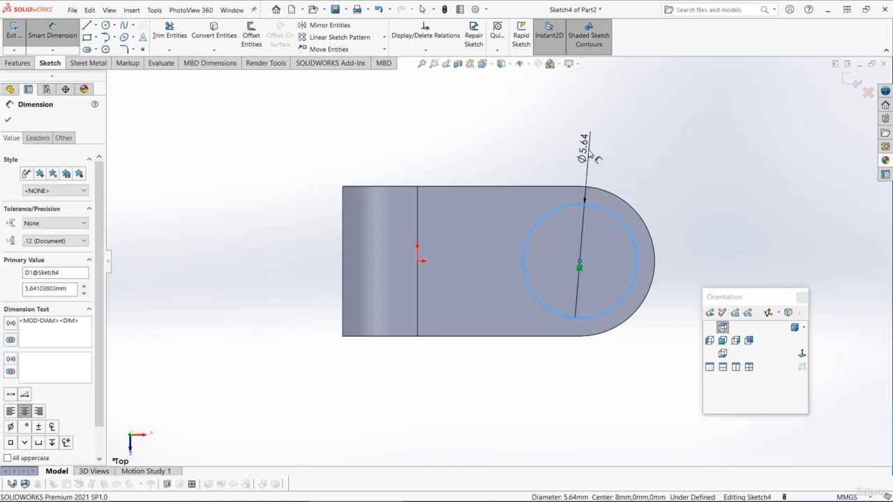
click(588, 151)
key(Return)
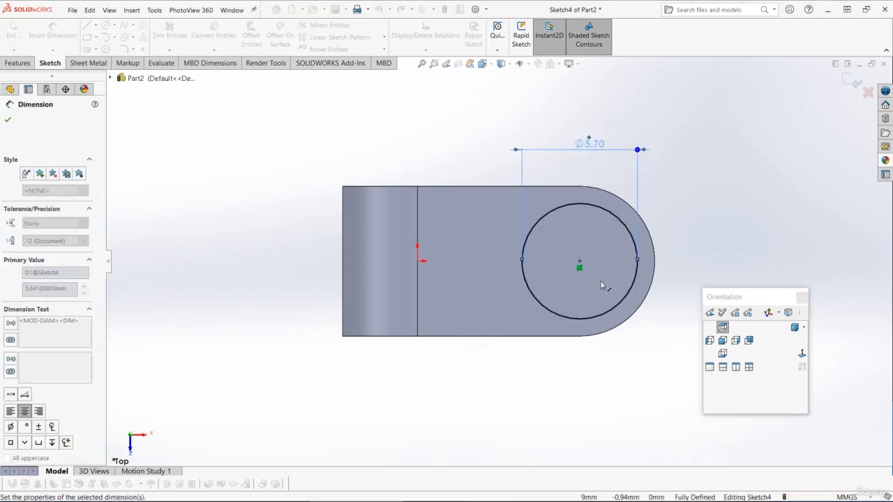
Extrude the 5.7 mm circle 7.4 mm with a Mid Plane end condition to form a cylinder between the ears.
middle_drag(604, 286, 588, 183)
scroll(635, 266, down, 1)
click(19, 62)
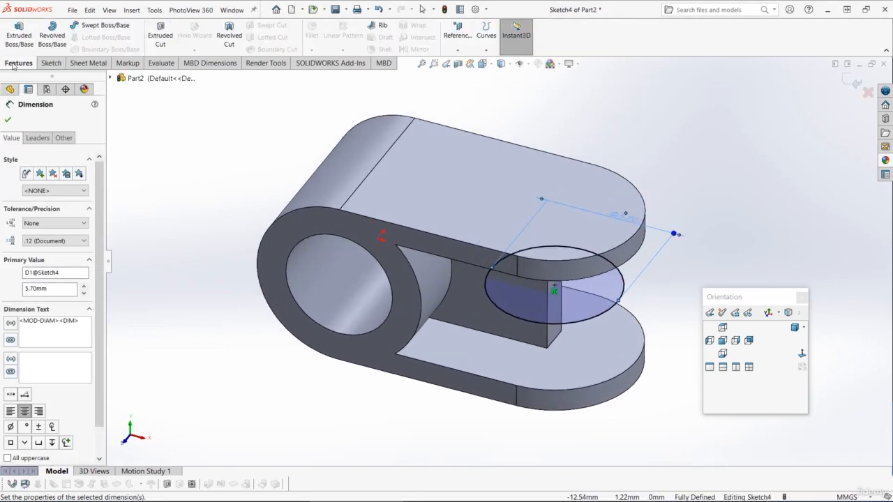
click(18, 35)
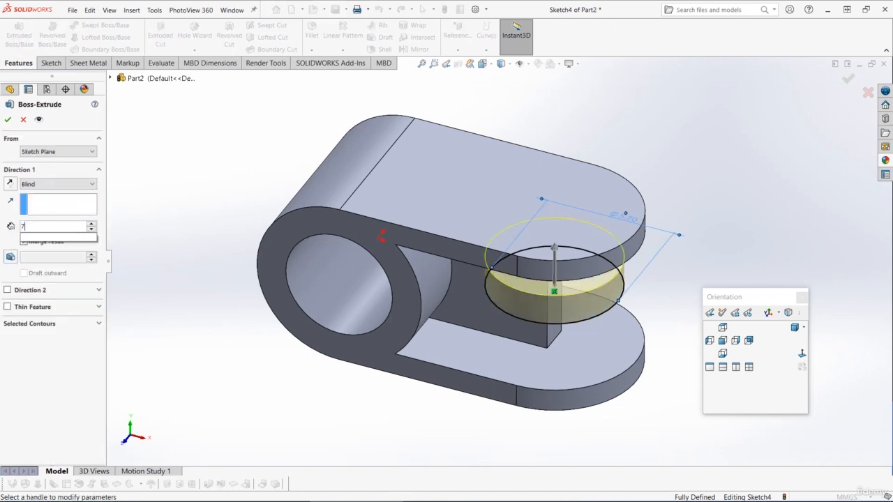
text(7.4)
key(Return)
click(58, 184)
click(35, 244)
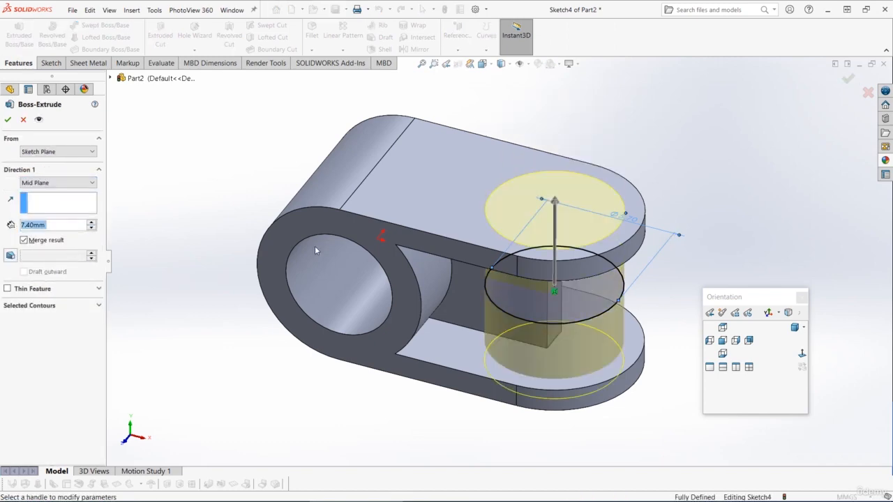
middle_drag(554, 267, 580, 257)
click(8, 119)
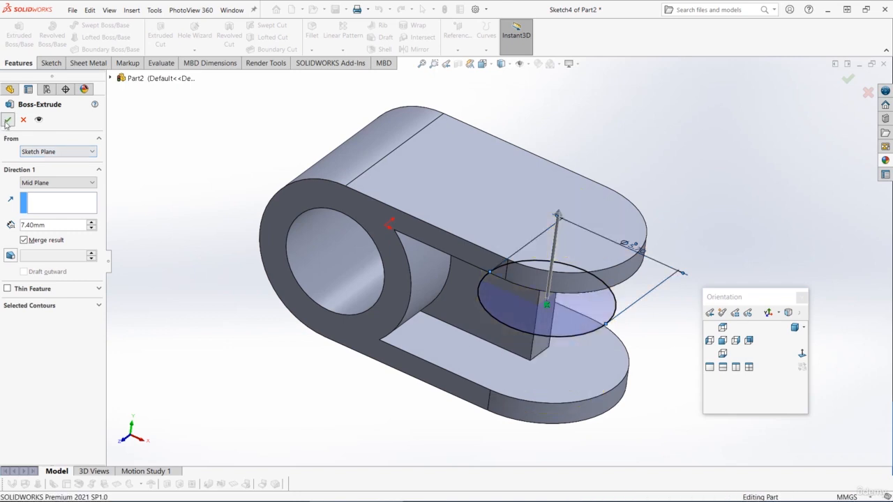
Rename the new cylinder's extrude feature as "Axle Body".
click(45, 272)
click(45, 272)
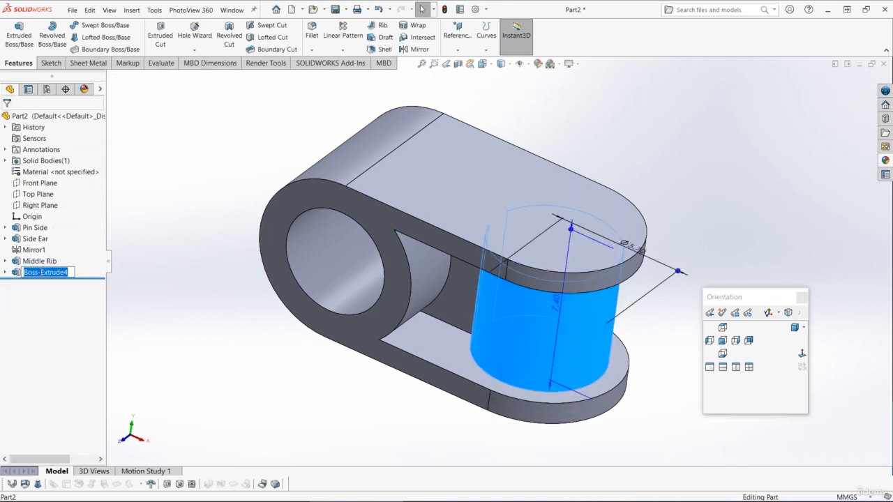
click(211, 189)
Start another Top Plane sketch with a circle about 5.4 mm in diameter, concentric with the ears' rounded end.
middle_drag(224, 189, 241, 207)
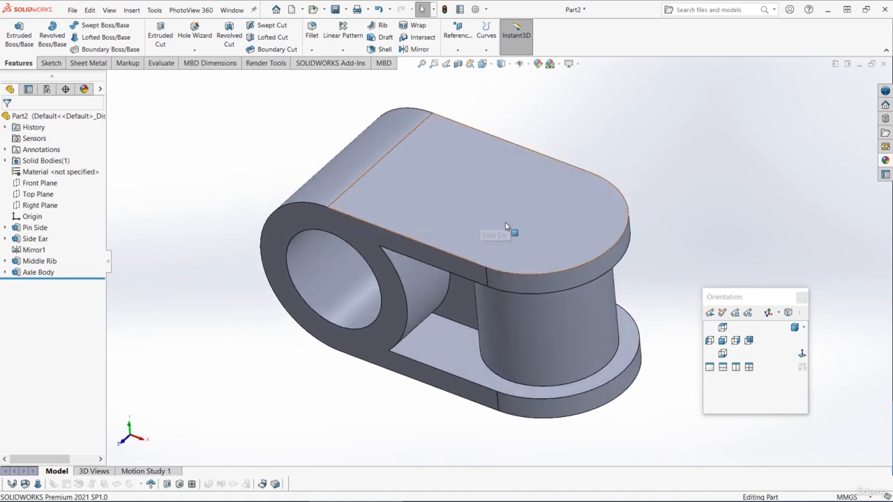
middle_drag(506, 223, 578, 255)
scroll(435, 239, down, 1)
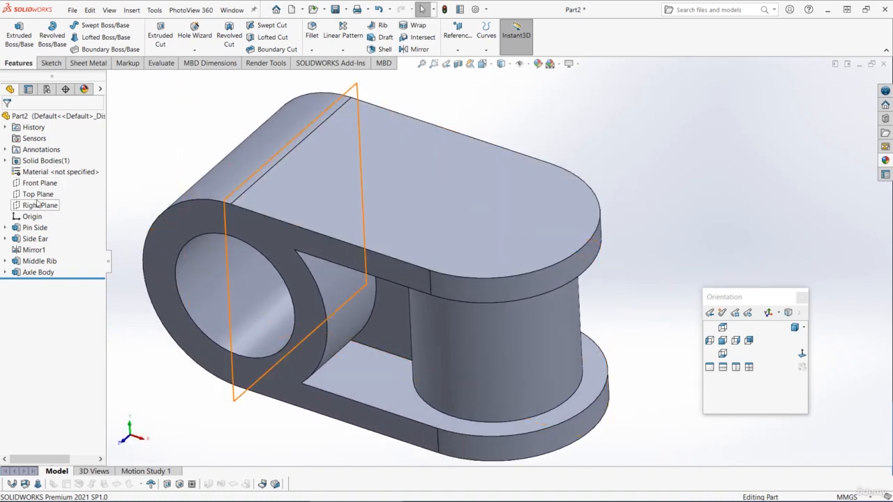
click(38, 194)
click(56, 180)
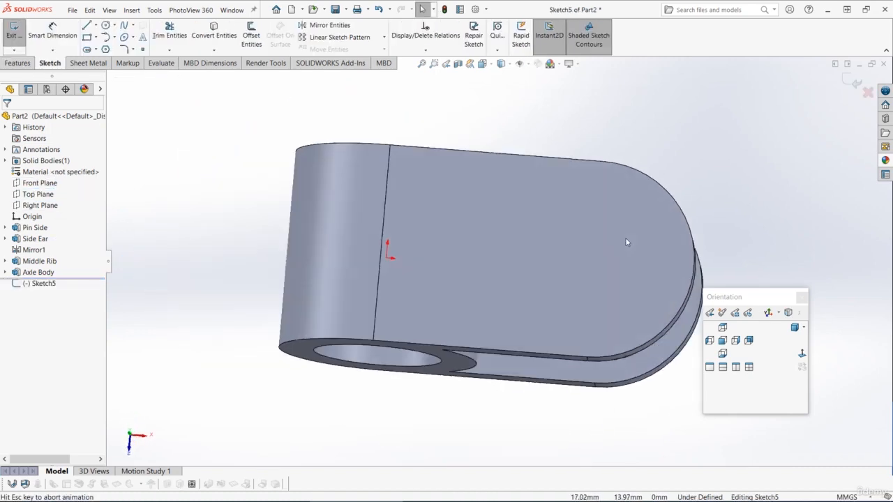
click(106, 25)
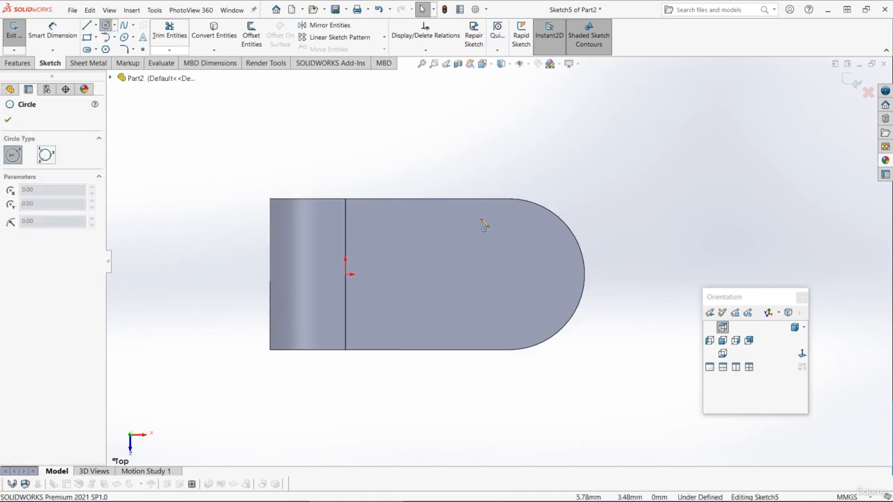
click(509, 275)
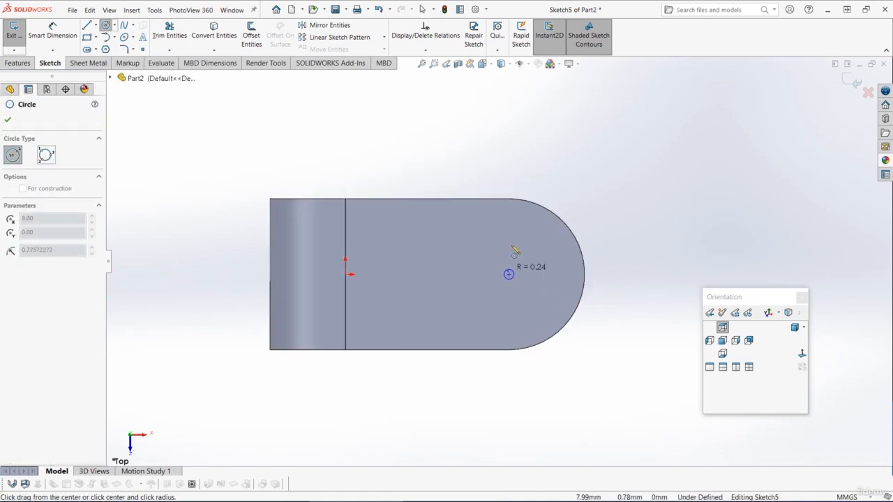
click(553, 241)
Dimension the new circle's diameter at 4.8 mm.
click(47, 35)
click(531, 228)
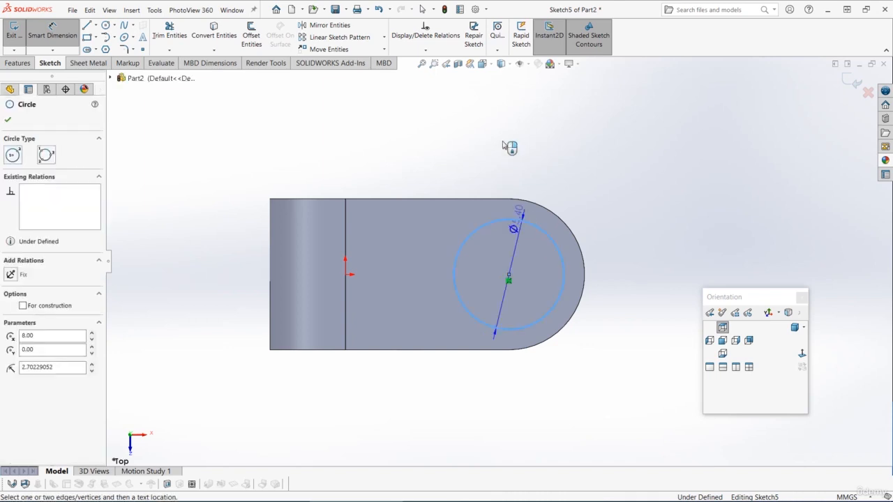
click(504, 140)
text(4.8)
key(Return)
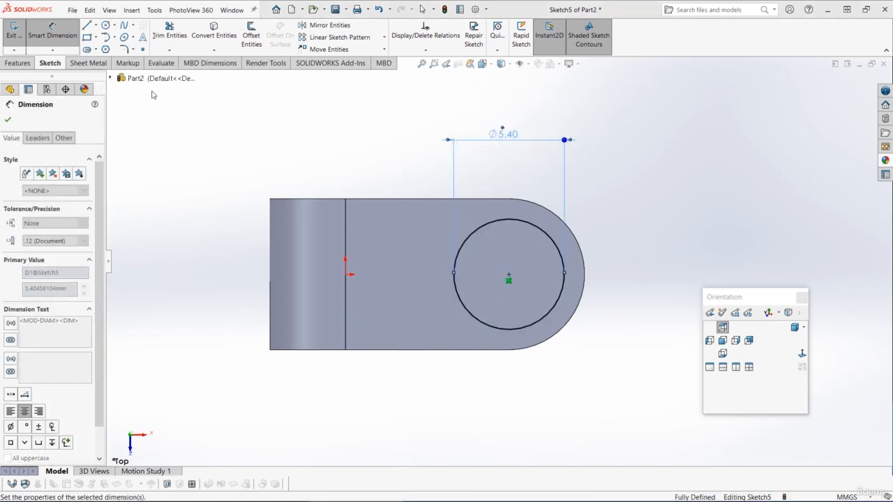
Sketch two crossing center rectangles from the circle's centre: an upright one about 1.7 mm wide and a horizontal one about 2.15 mm high.
click(95, 37)
click(124, 62)
click(509, 274)
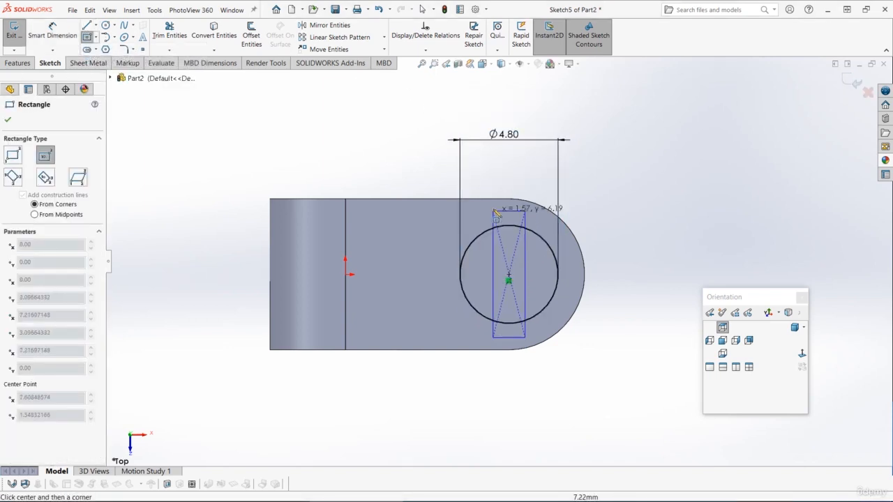
click(526, 343)
click(509, 275)
click(420, 253)
key(Escape)
Make the upright rectangle's short edge equal in length to the horizontal rectangle's short edge.
click(510, 205)
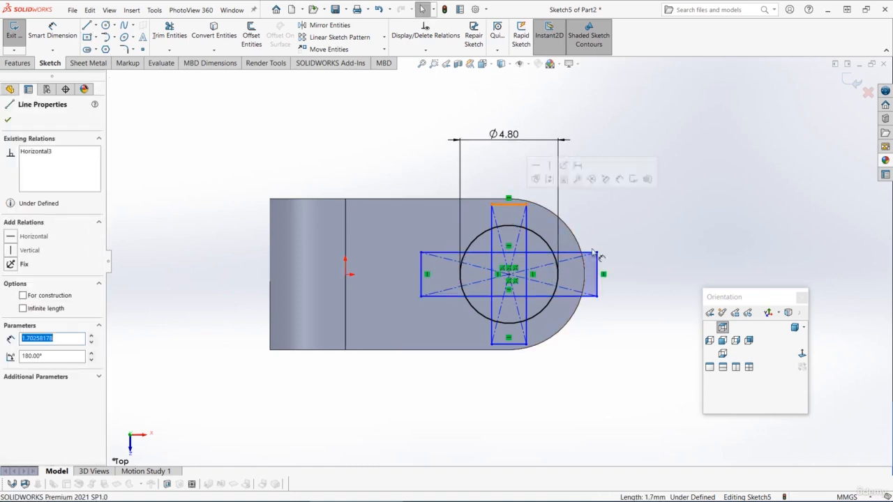
ctrl+click(597, 269)
click(695, 223)
Dimension the upright rectangle's short edge at 1.8 mm.
right_drag(660, 377, 660, 334)
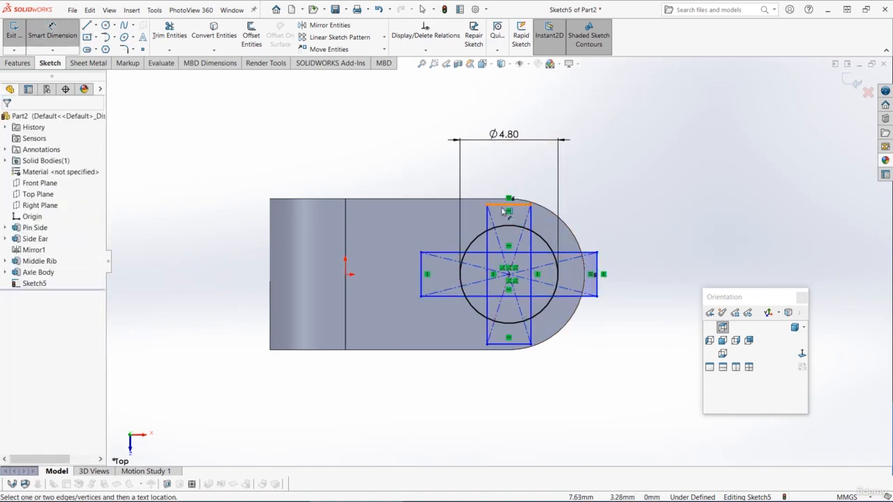
click(503, 205)
click(504, 172)
text(1.8)
key(Return)
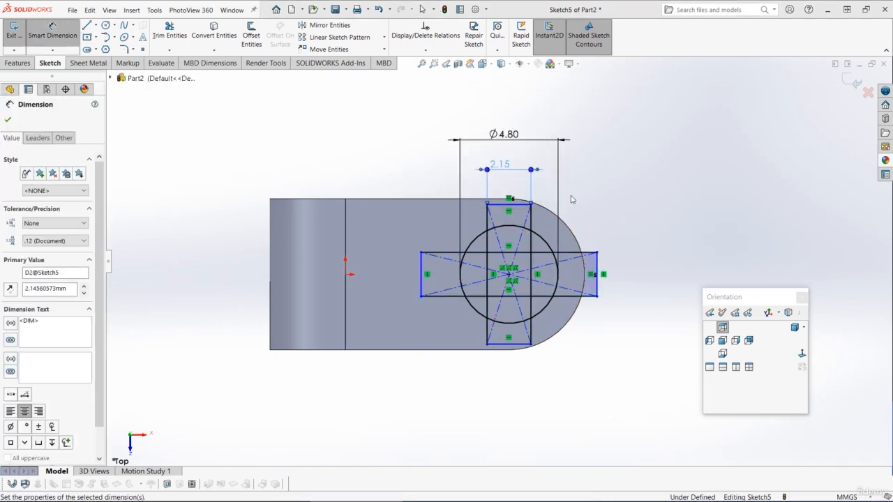
key(Escape)
Make one short end edge of each rectangle tangent to the 4.8 mm circle.
scroll(590, 223, down, 3)
click(425, 238)
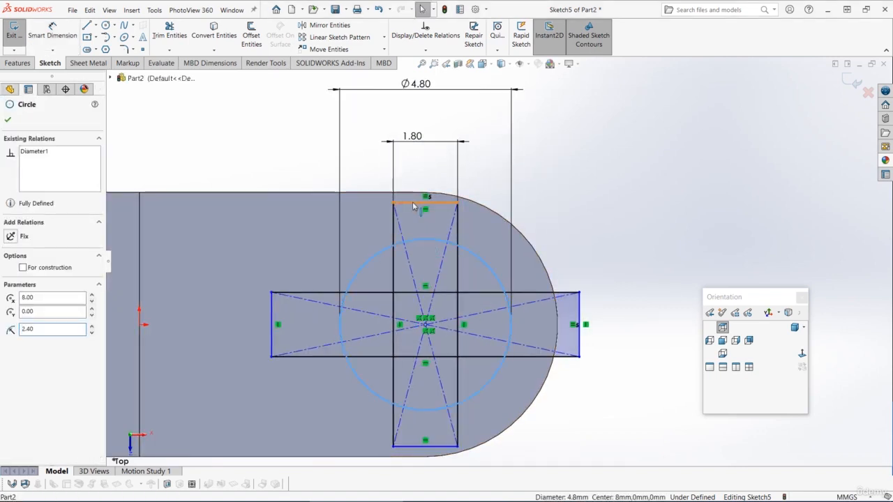
ctrl+click(412, 201)
click(439, 161)
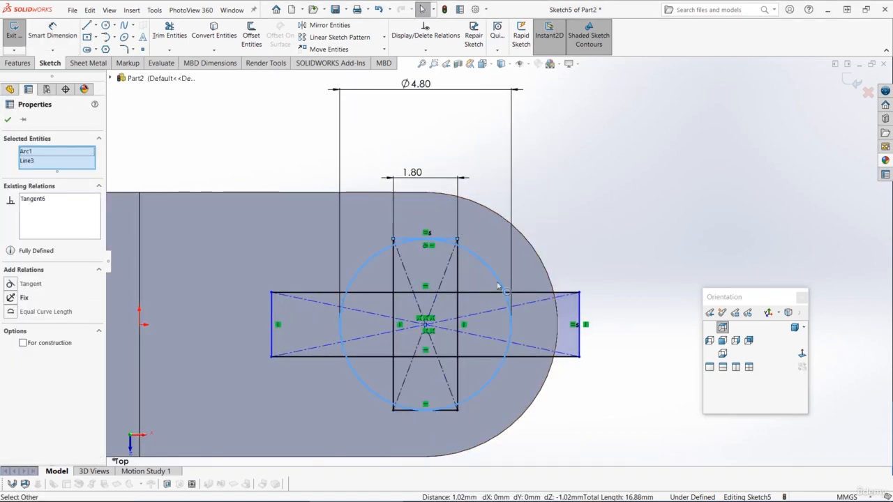
click(686, 275)
click(579, 309)
ctrl+click(511, 325)
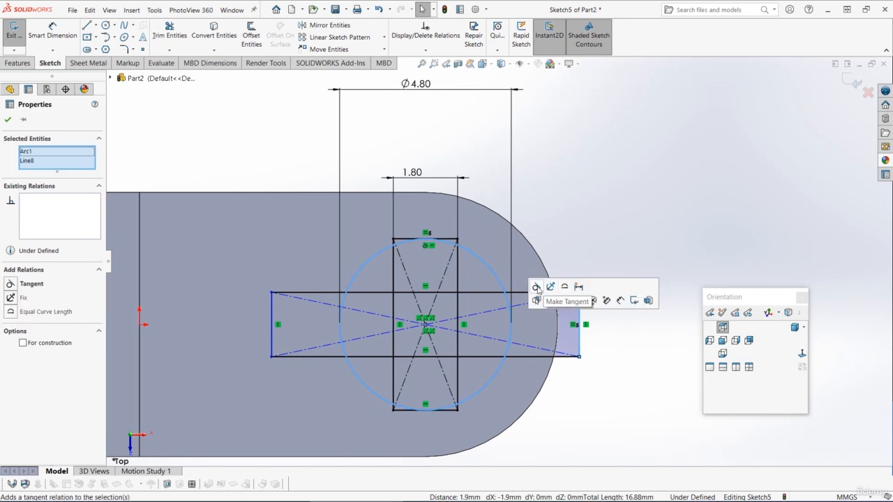
click(536, 287)
click(578, 261)
Set up an extruded cut from the cross sketch with the Through All - Both end condition.
middle_drag(578, 261, 510, 253)
click(27, 64)
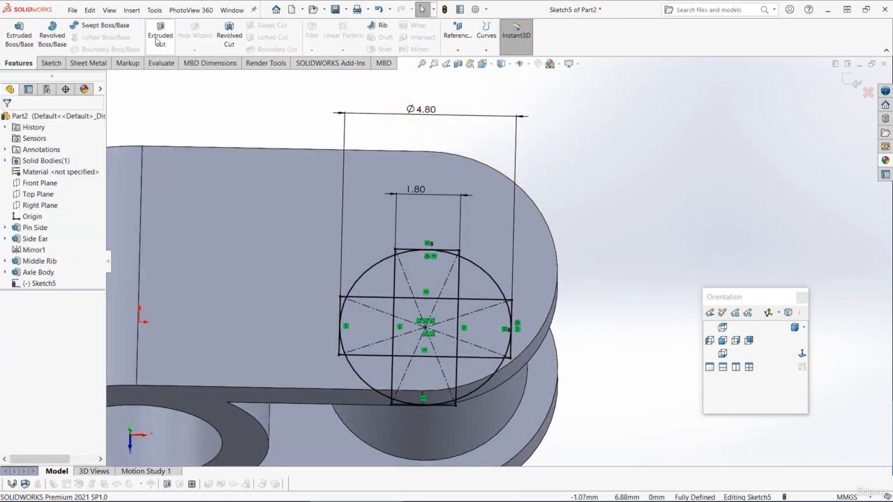
click(156, 40)
click(58, 184)
click(48, 212)
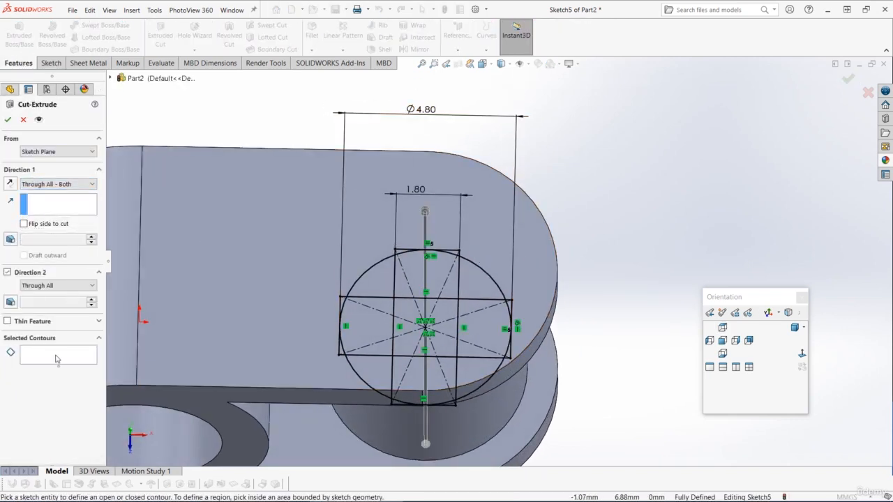
Limit the cut to the five regions forming the cross inside the 4.8 mm circle and finish it.
click(56, 359)
click(375, 320)
click(430, 279)
click(418, 325)
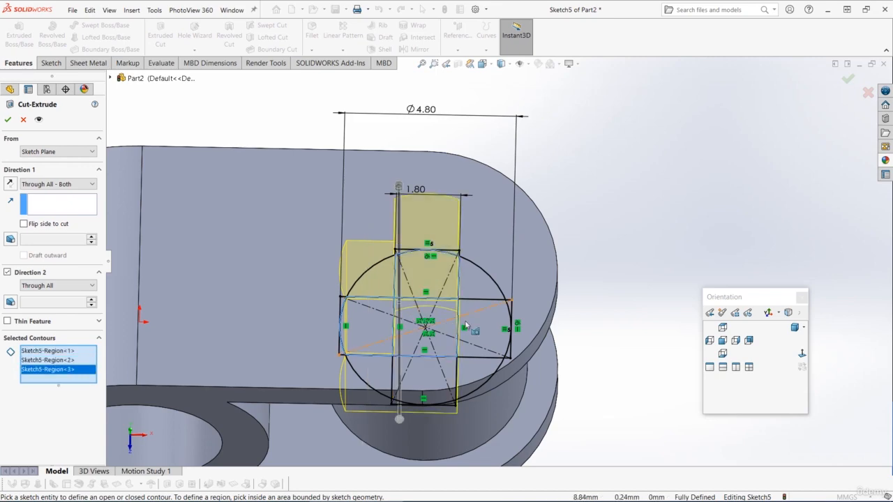
click(488, 327)
click(432, 379)
middle_drag(614, 328, 582, 227)
scroll(583, 227, up, 2)
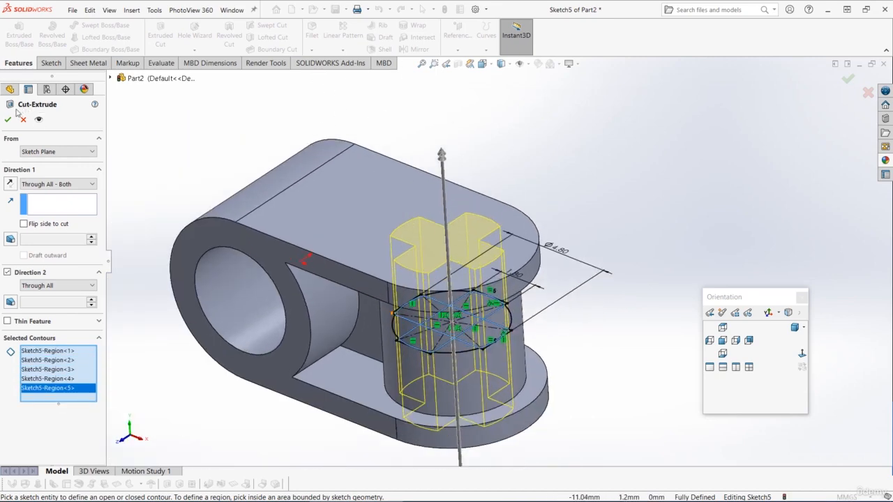
click(8, 119)
Rename the cross-shaped cut feature as Axle Cut.
click(30, 284)
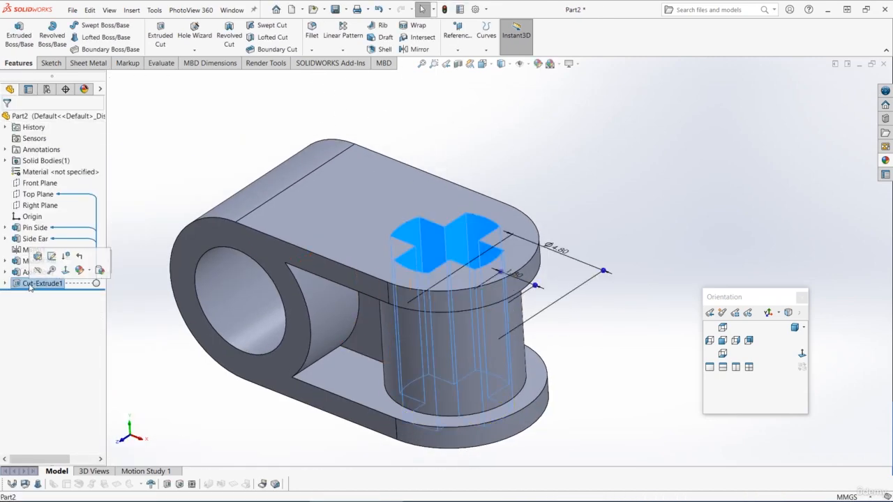
click(30, 284)
text(Axle Cut)
click(177, 192)
scroll(515, 258, up, 3)
middle_drag(510, 255, 459, 272)
scroll(457, 278, down, 3)
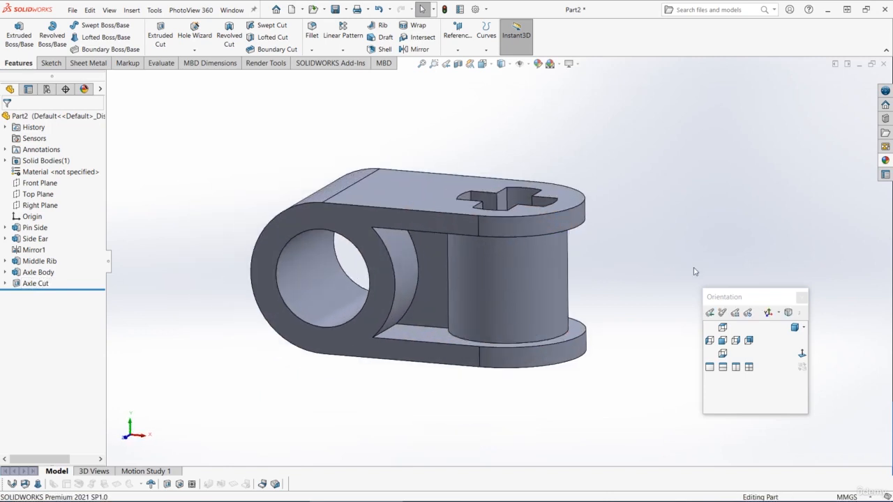
Sketch a vertical centerpoint slot on the Front Plane over the axle body, about 2.04 mm wide with about 4.03 mm between arc centres.
click(32, 184)
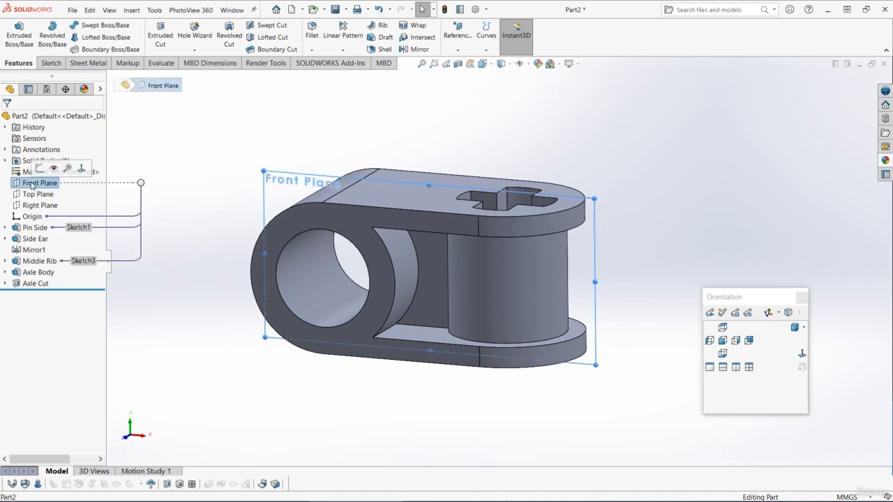
click(38, 168)
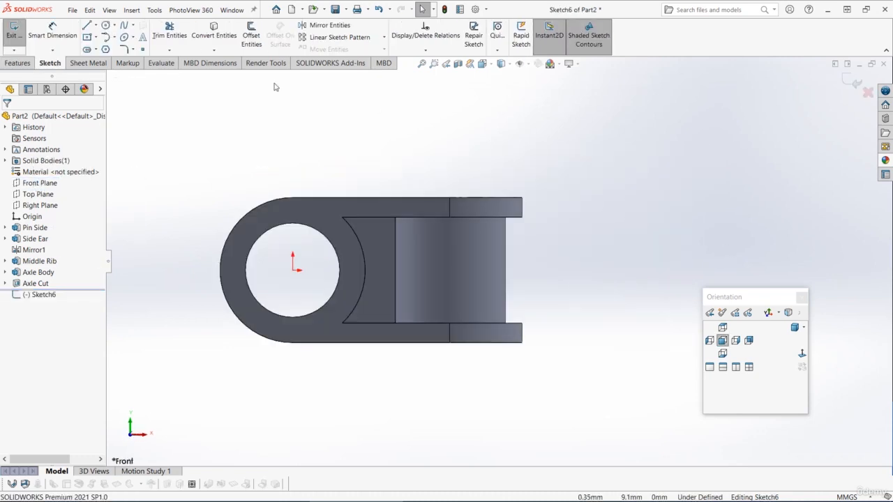
click(87, 49)
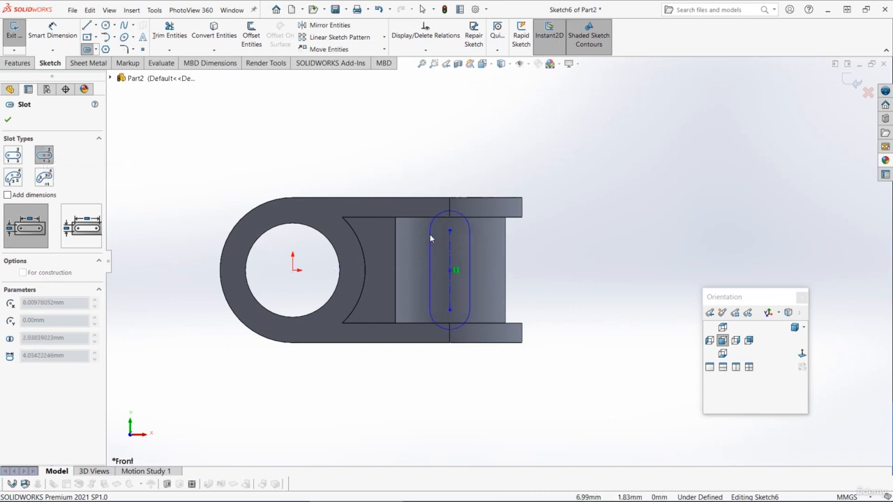
click(430, 238)
scroll(432, 252, down, 1)
key(Escape)
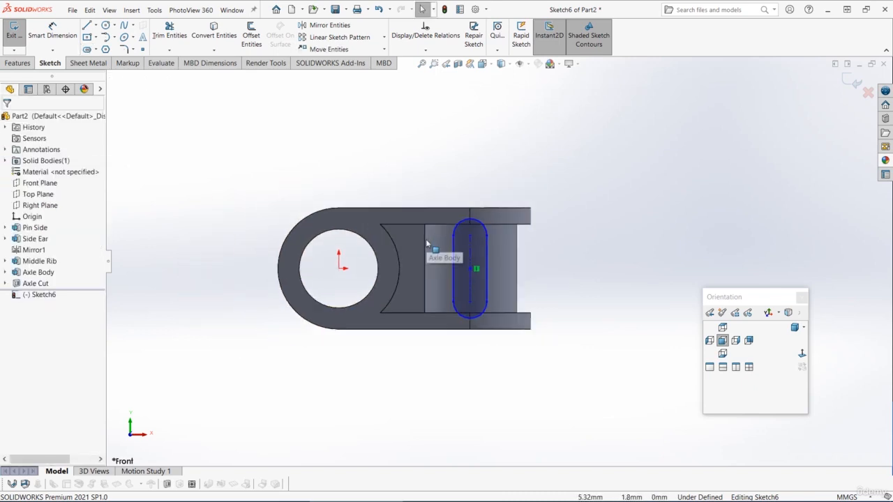
scroll(427, 241, down, 2)
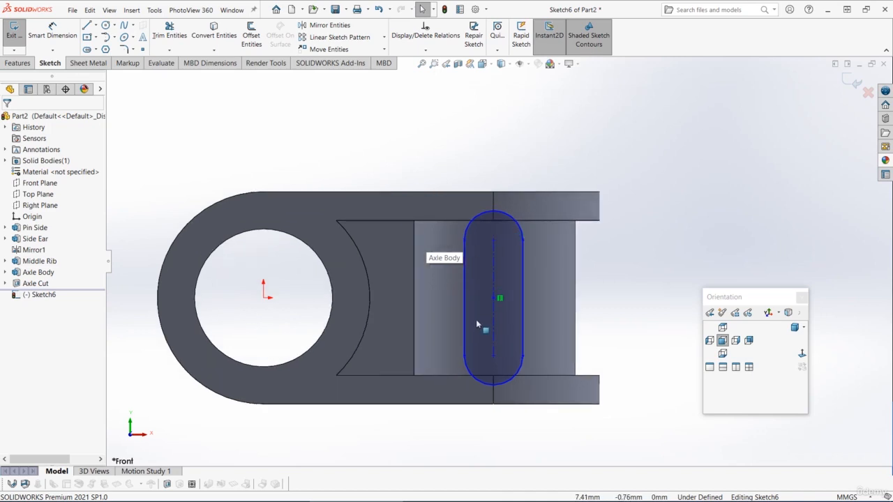
Align the slot's centre point horizontally with the origin.
click(266, 298)
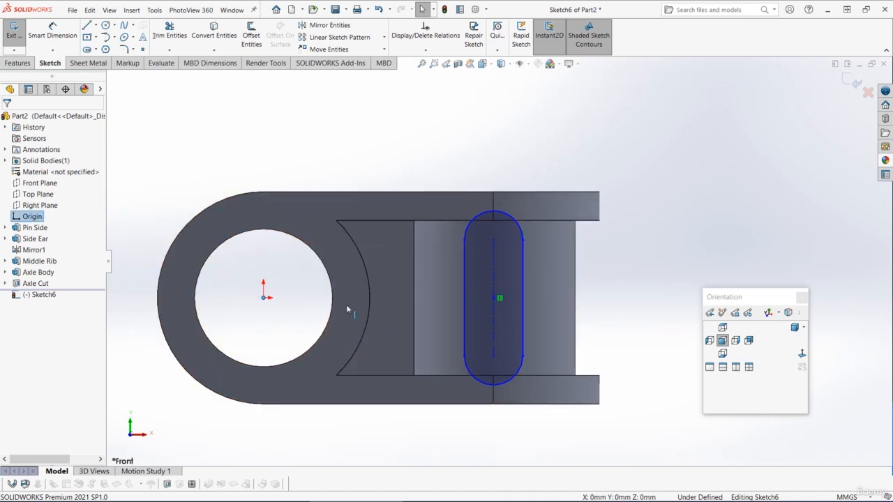
ctrl+click(491, 297)
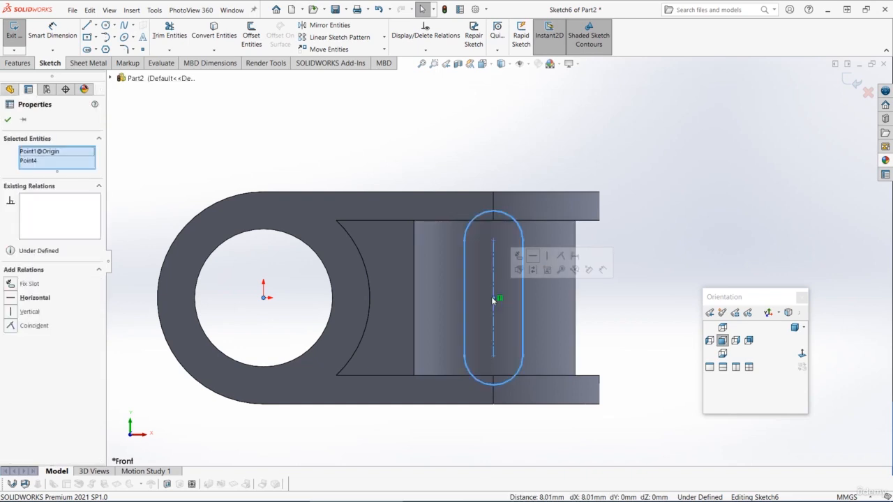
click(533, 257)
click(695, 207)
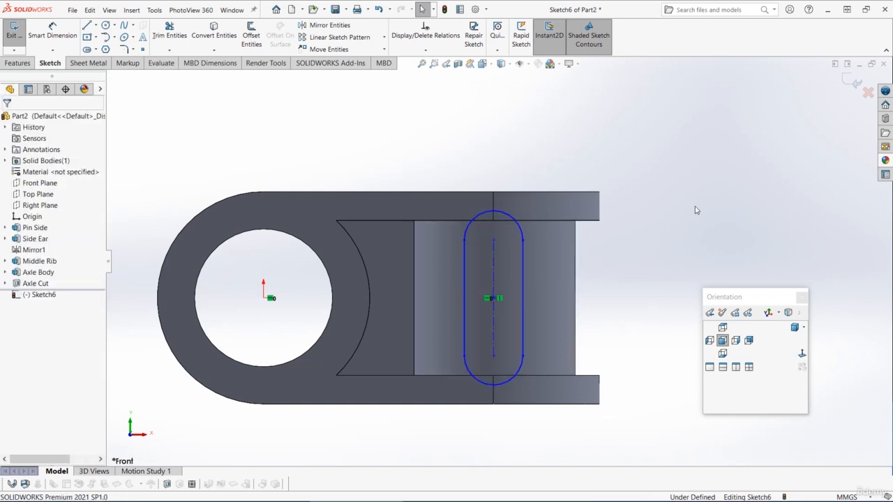
Make the slot's centre point coincident with the short vertical edge on the upper side ear.
click(494, 299)
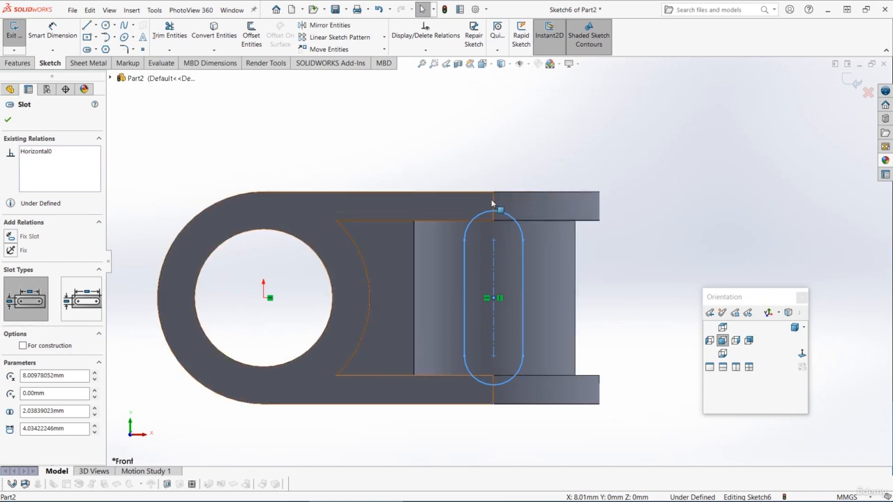
ctrl+click(492, 203)
ctrl+click(492, 203)
ctrl+click(492, 203)
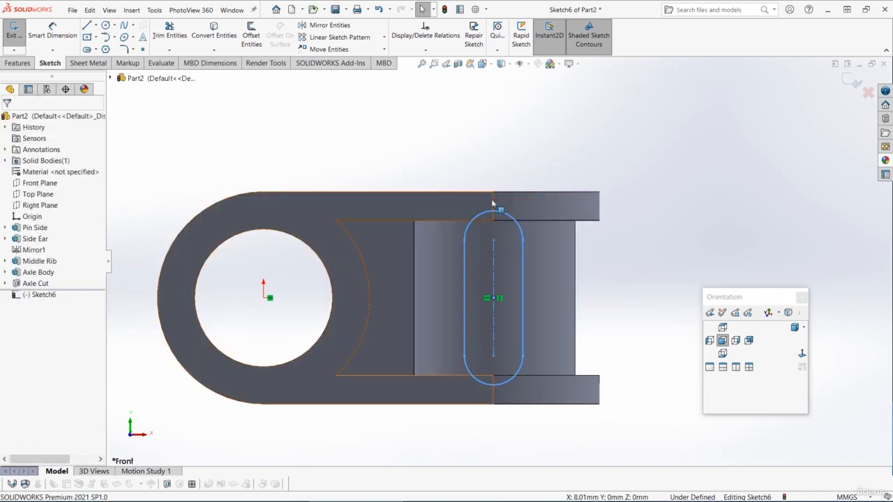
ctrl+click(492, 203)
ctrl+click(492, 203)
ctrl+click(494, 200)
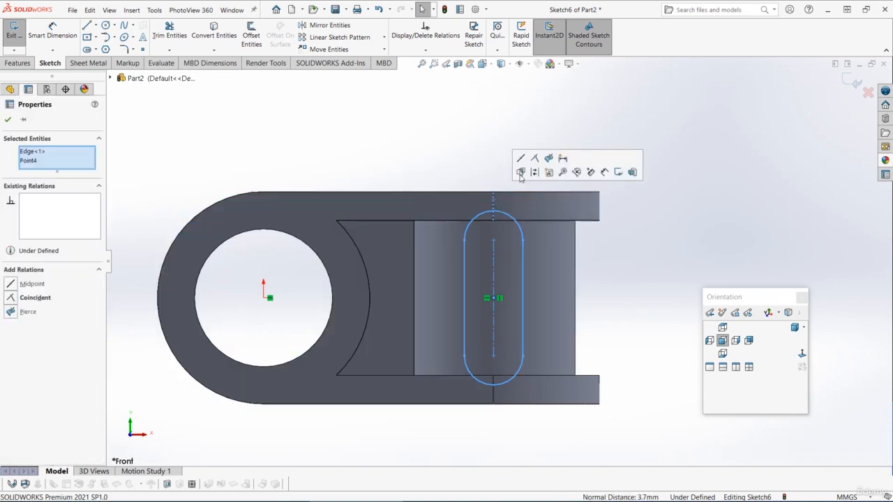
click(534, 160)
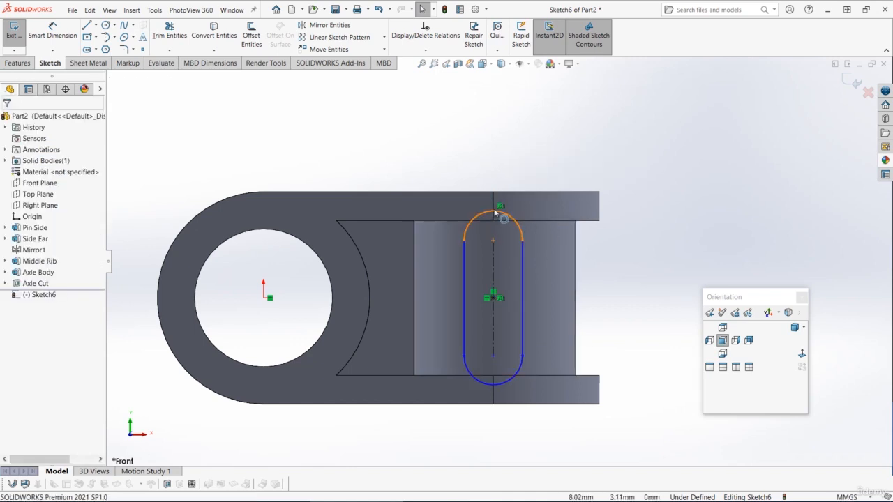
Make the slot's upper arc tangent to the axle body's upper edge.
click(496, 213)
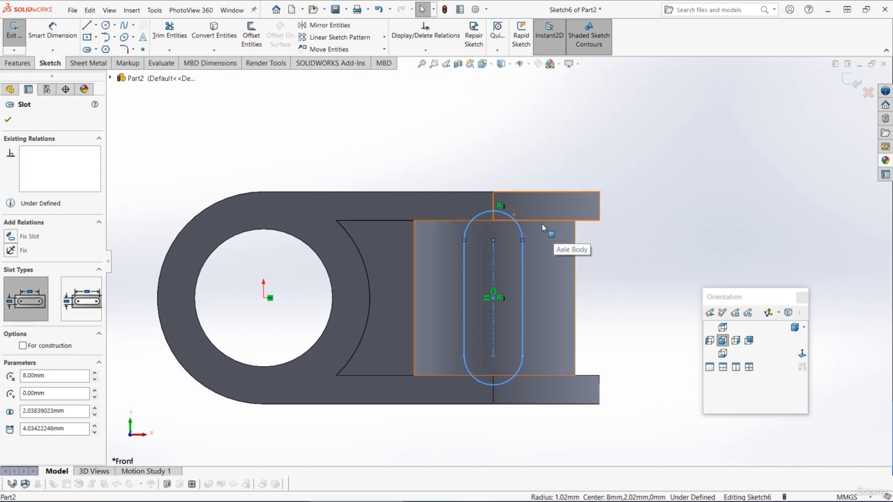
ctrl+click(538, 221)
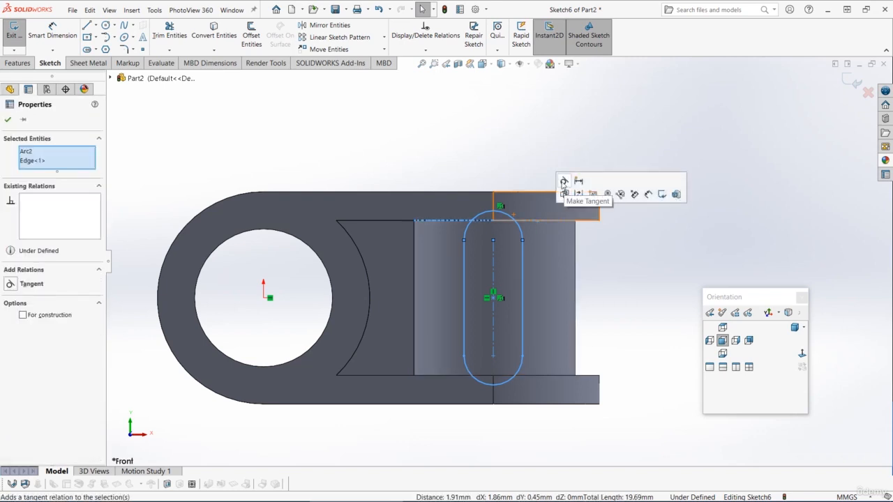
click(563, 183)
click(579, 290)
Dimension the slot's width at 1 mm.
click(40, 30)
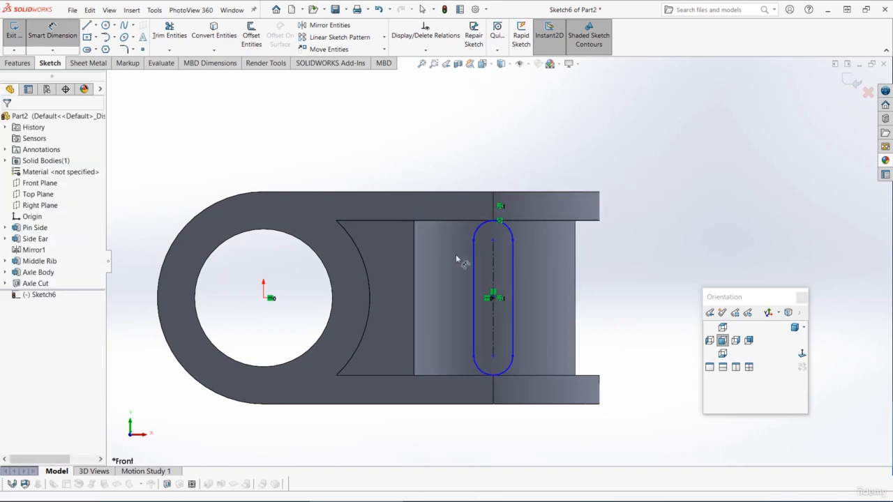
click(474, 261)
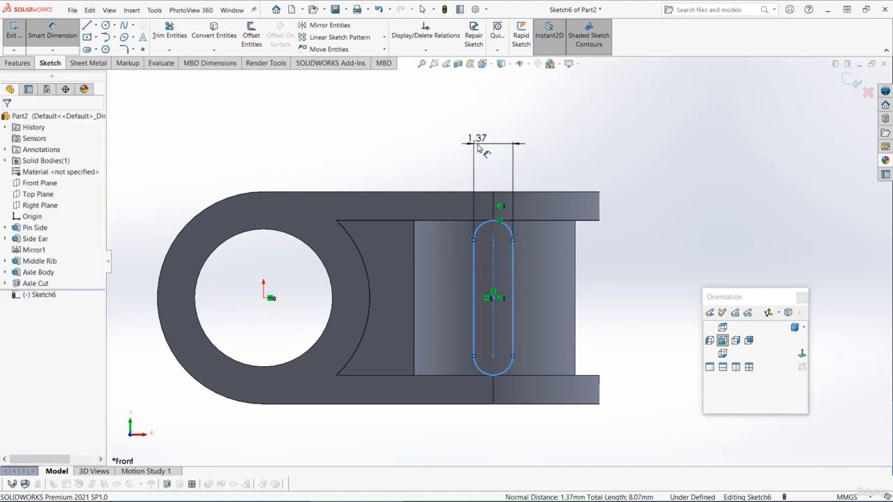
click(479, 148)
key(Return)
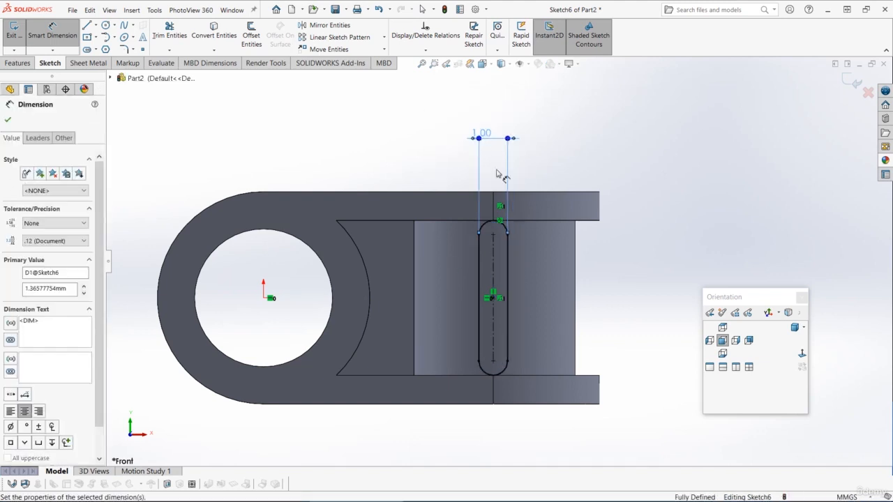
Cut the slot through the axle body with an extruded cut set to Through All - Both.
key(ctrl+7)
click(17, 63)
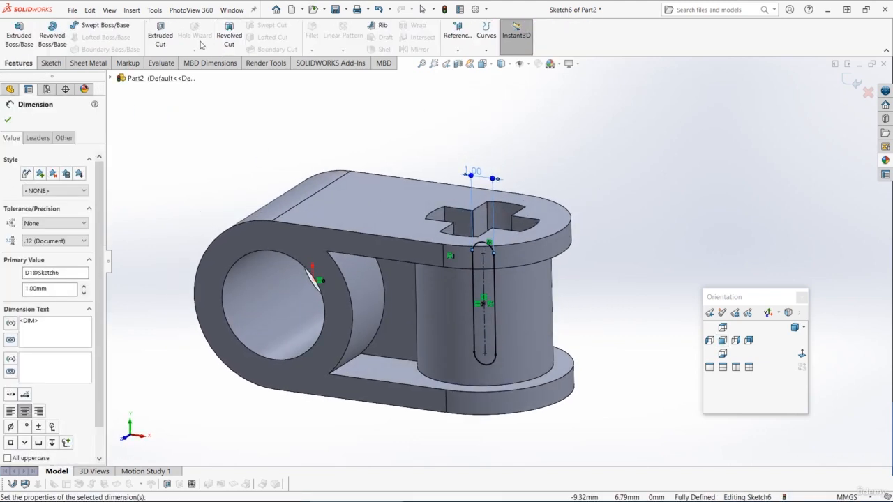
click(160, 35)
click(58, 183)
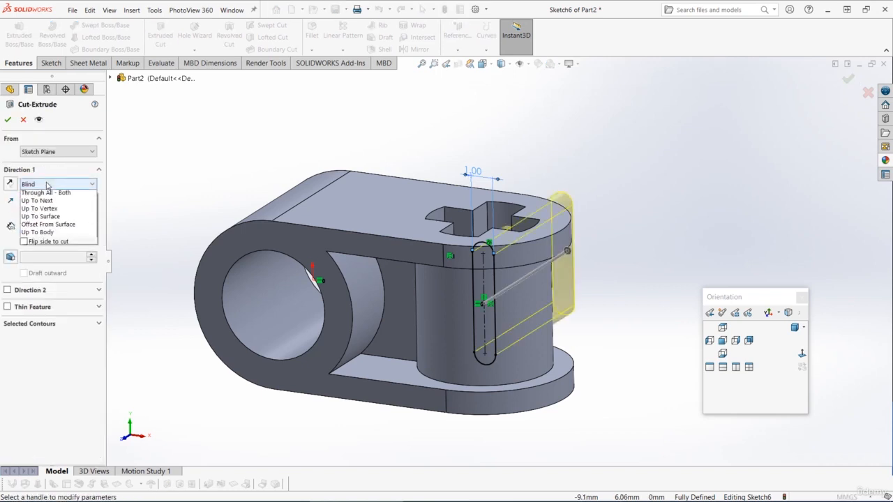
click(58, 209)
click(7, 120)
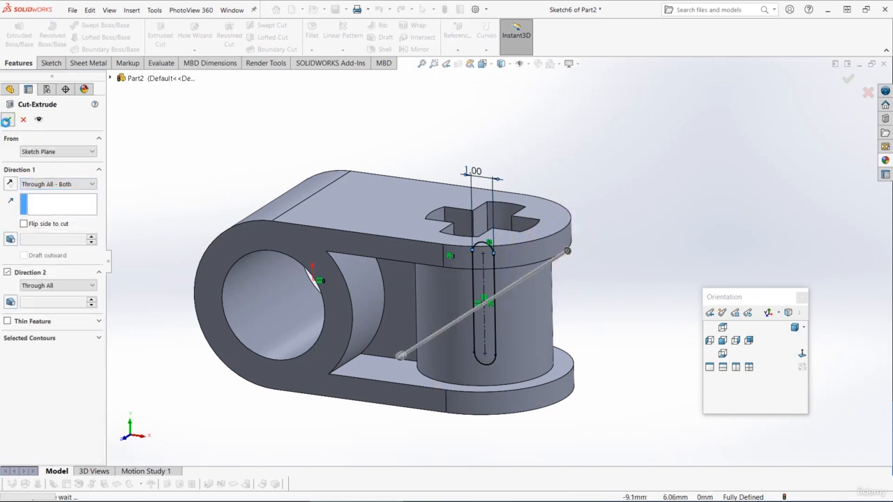
Rename the slot cut feature as Axle Slot.
mouse_move(160, 230)
middle_down()
mouse_move(226, 182)
mouse_move(157, 244)
middle_up()
click(30, 297)
click(38, 294)
text(Axl)
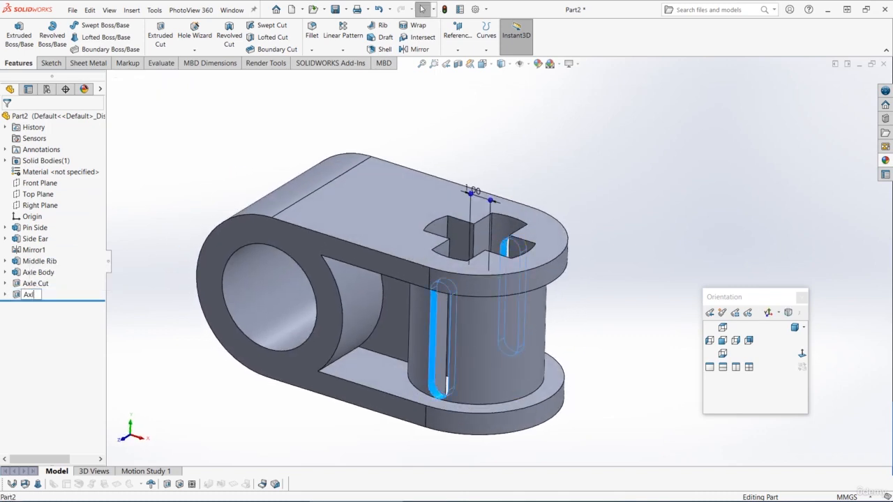
text(e Slot)
key(Return)
mouse_move(156, 176)
middle_down()
mouse_move(244, 183)
mouse_move(269, 171)
mouse_move(255, 171)
mouse_move(405, 283)
mouse_move(356, 281)
middle_up()
scroll(356, 281, down, 2)
Sketch a circle about 6.16 mm in diameter on the pin side's front face, centred on the origin around the pin hole.
click(363, 228)
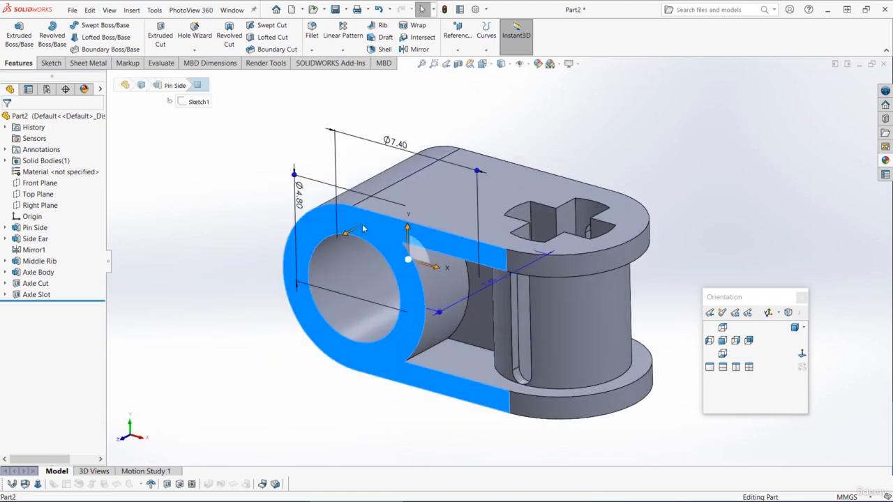
click(404, 198)
click(106, 26)
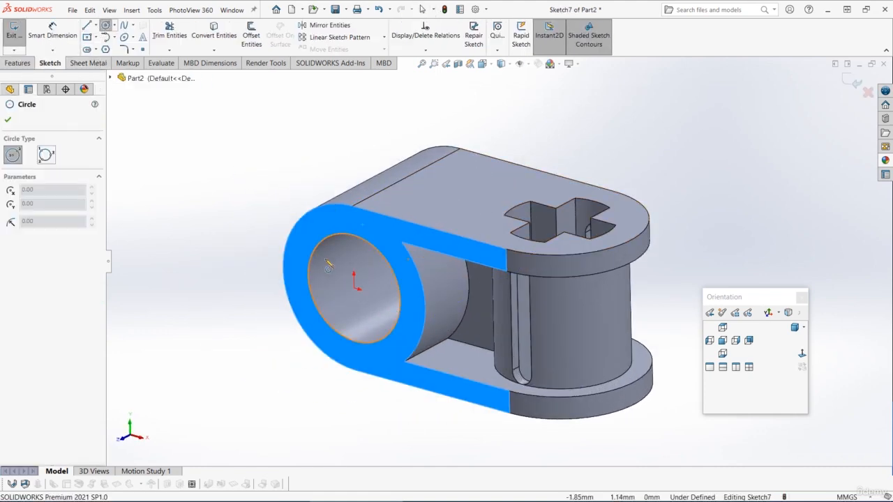
click(354, 288)
click(346, 219)
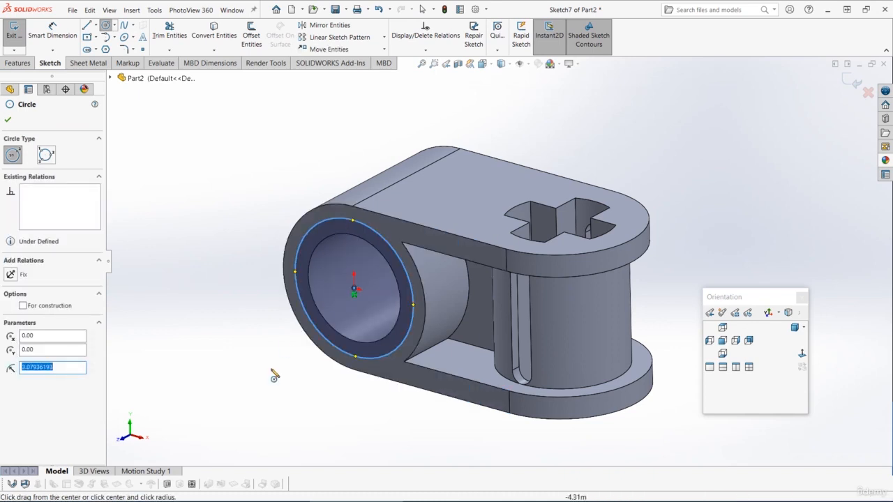
Dimension the circle around the pin hole at 6.2 mm diameter.
right_drag(272, 373, 280, 311)
click(324, 230)
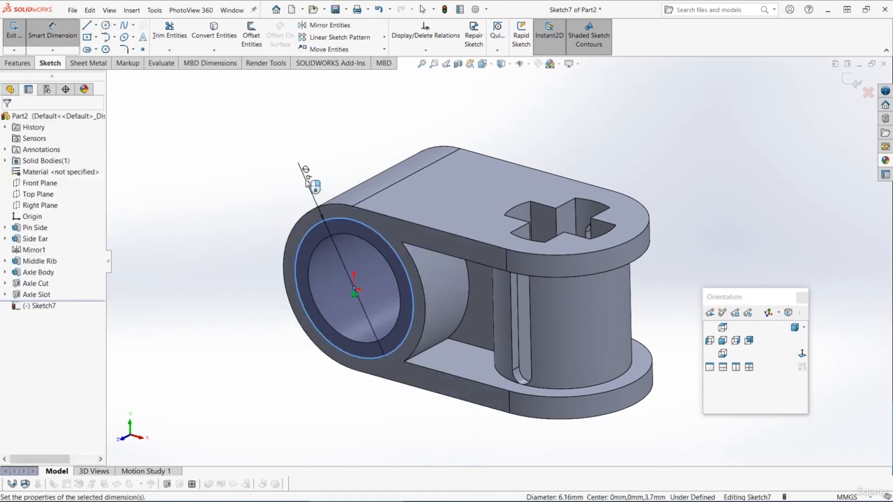
click(306, 179)
text(6.2)
key(Return)
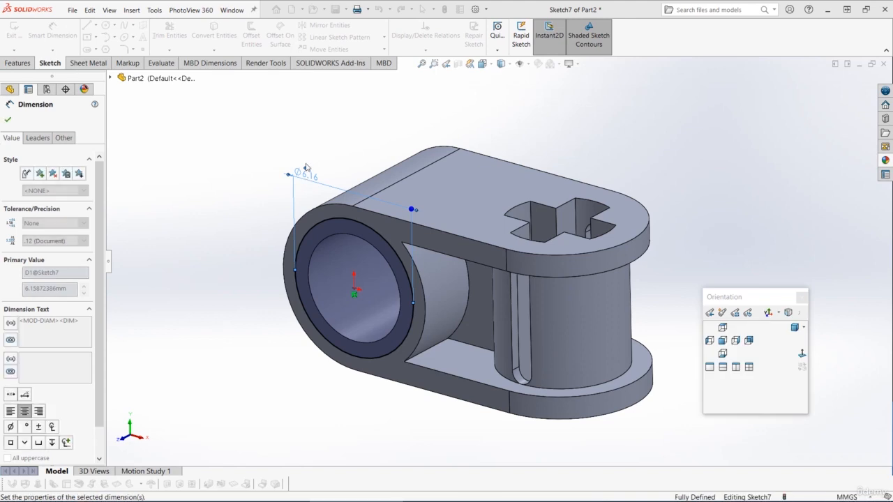
Cut the 6.2 mm circle 0.8 mm deep into the pin side as a blind counterbore.
click(17, 63)
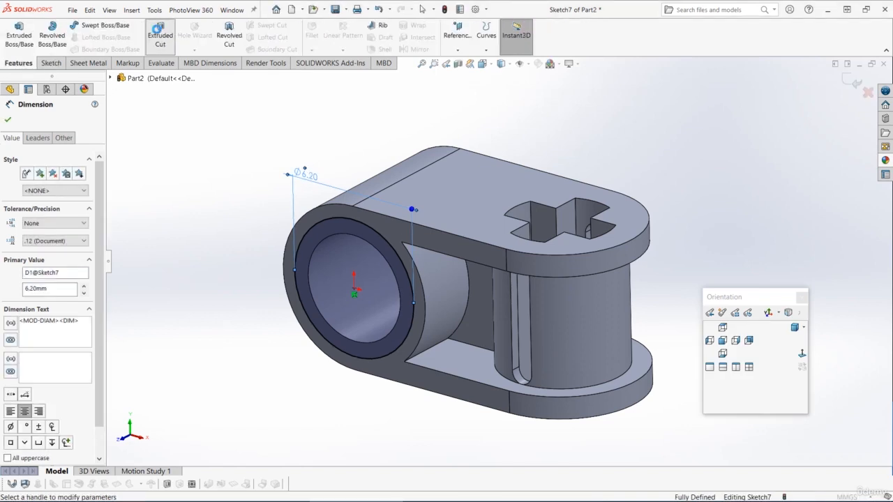
click(160, 33)
text(0.8)
key(Tab)
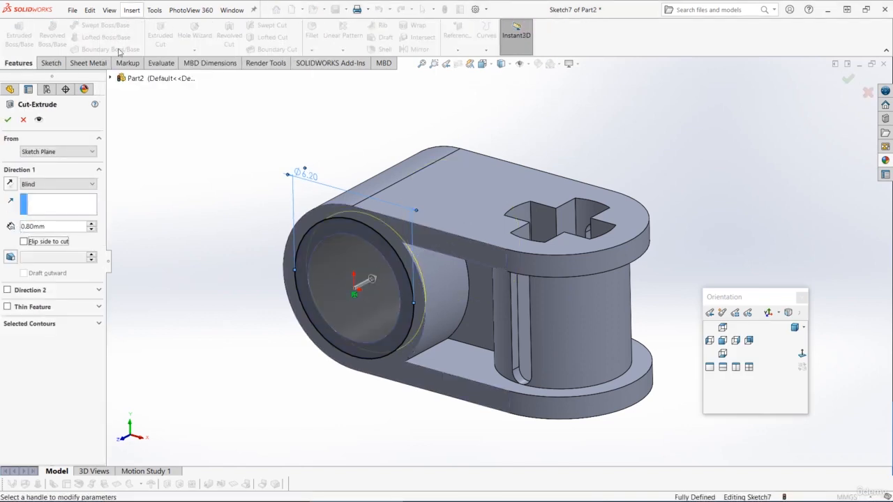
key(Return)
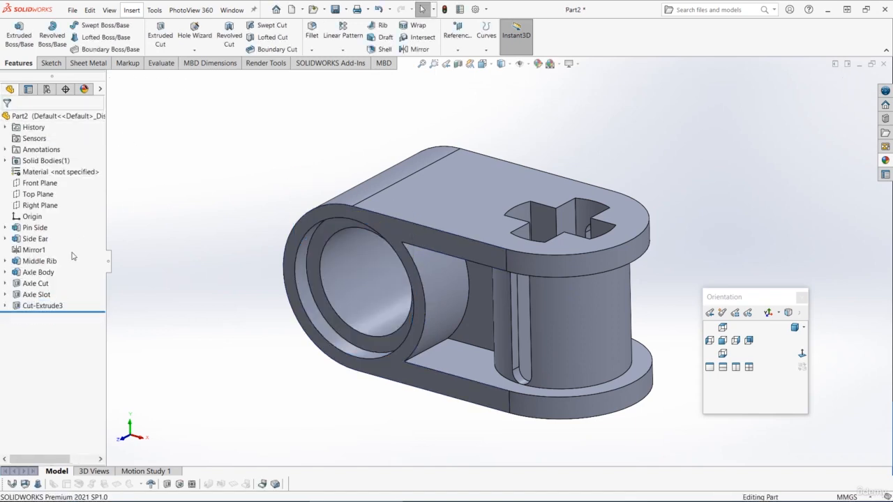
Rename the counterbore cut feature on the pin side as Pin Rim.
click(33, 305)
click(34, 306)
text(Pin Rim)
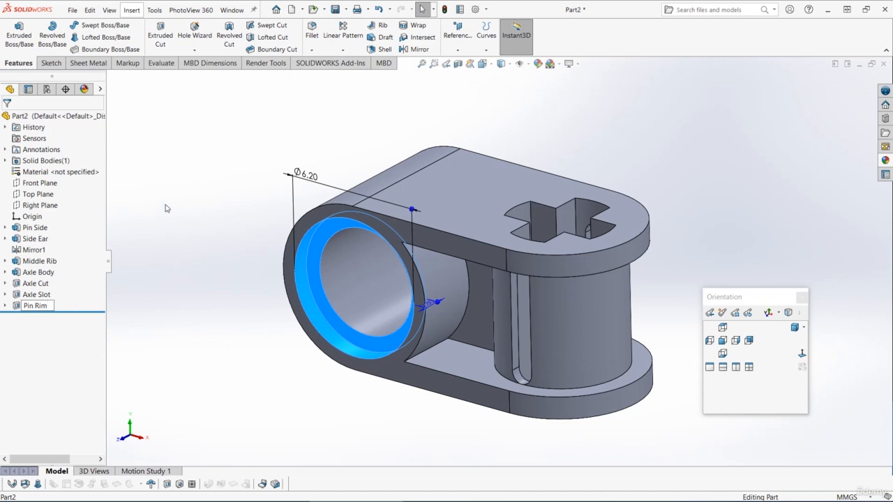
click(166, 208)
Mirror the Pin Rim cut about the Front Plane onto the opposite face of the pin side.
scroll(462, 187, up, 2)
mouse_move(462, 187)
middle_down()
mouse_move(496, 136)
mouse_move(451, 186)
middle_up()
click(35, 305)
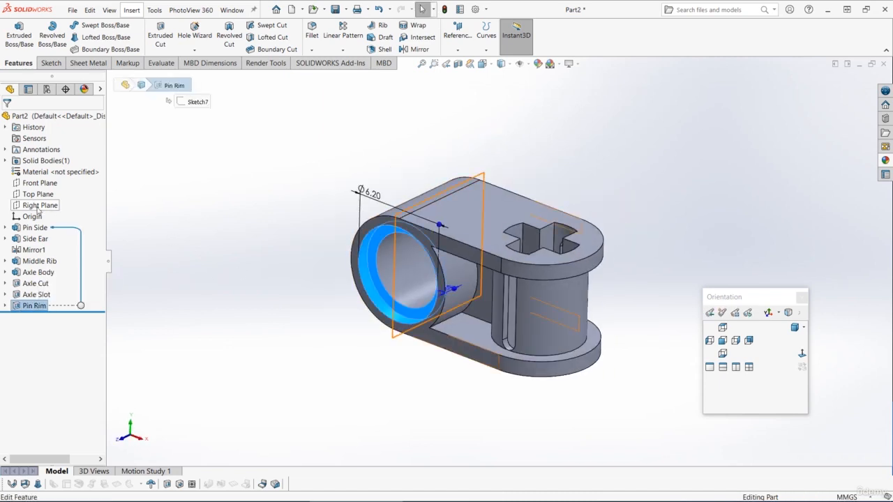
ctrl+click(33, 183)
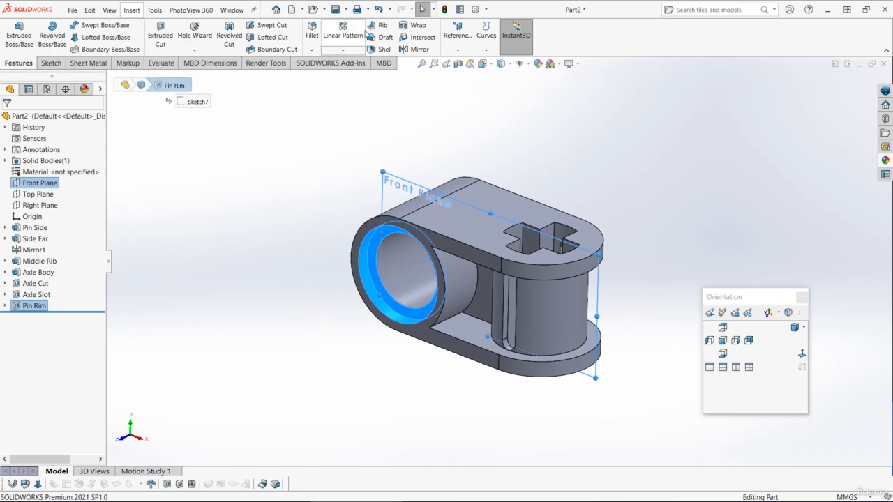
click(419, 48)
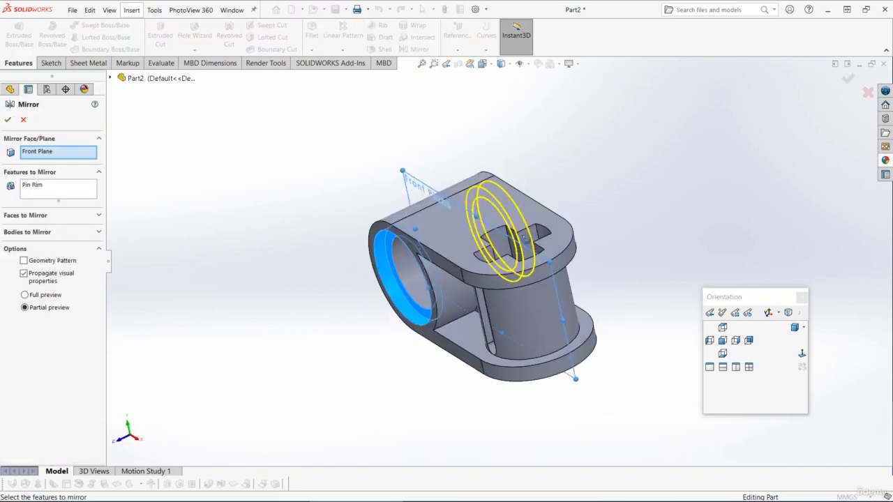
click(8, 120)
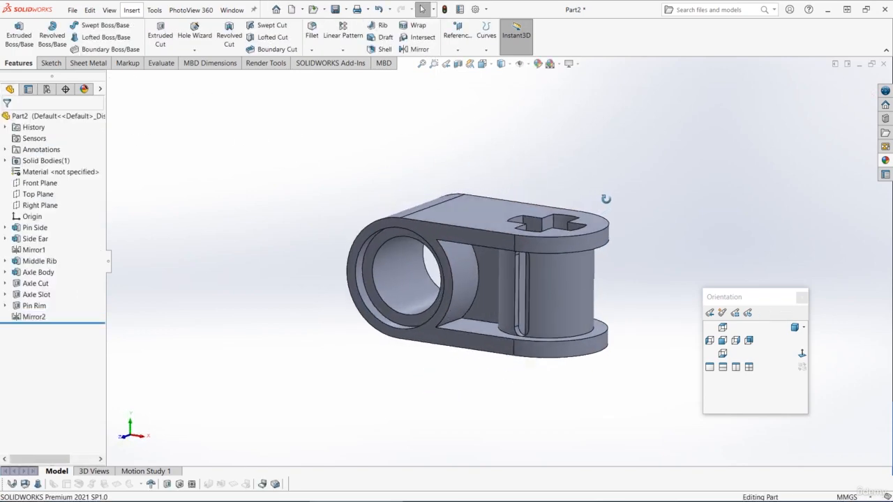
middle_drag(596, 240, 584, 272)
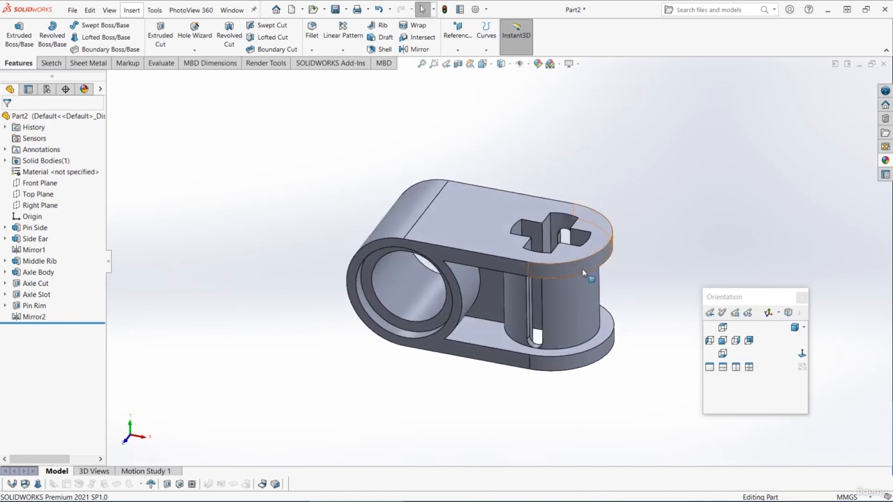
Apply a black medium gloss plastic appearance to the whole part.
mouse_move(632, 230)
middle_down()
mouse_move(608, 213)
mouse_move(642, 211)
middle_up()
click(885, 161)
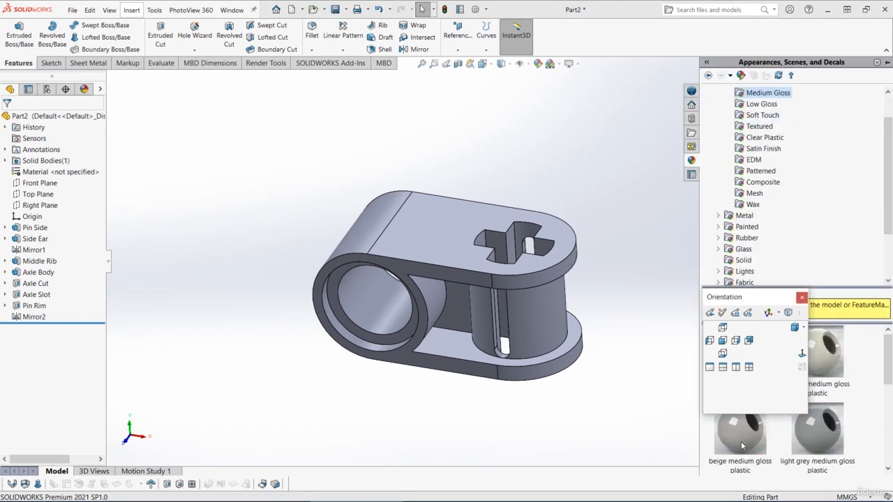
drag(746, 293, 729, 318)
click(748, 425)
scroll(747, 428, down, 1)
double_click(747, 428)
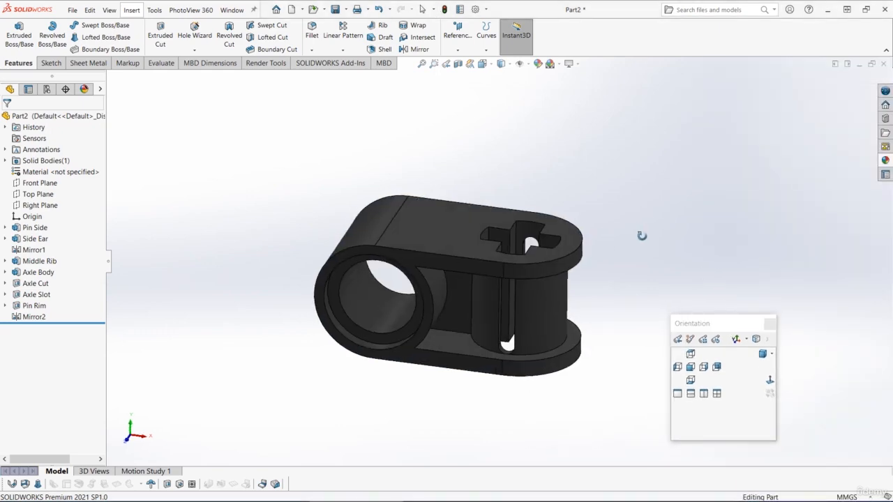
Save the part as Cross Block - 30465 in the Lego Helicopter folder.
key(ctrl+s)
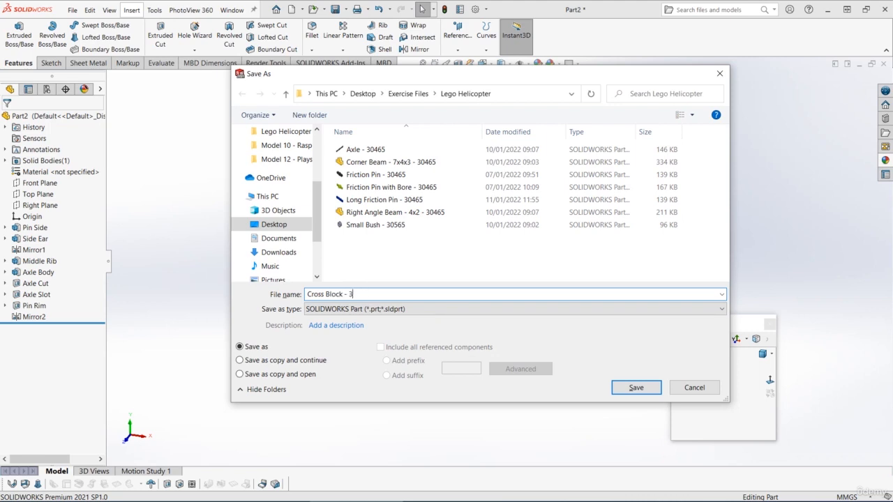
key(Return)
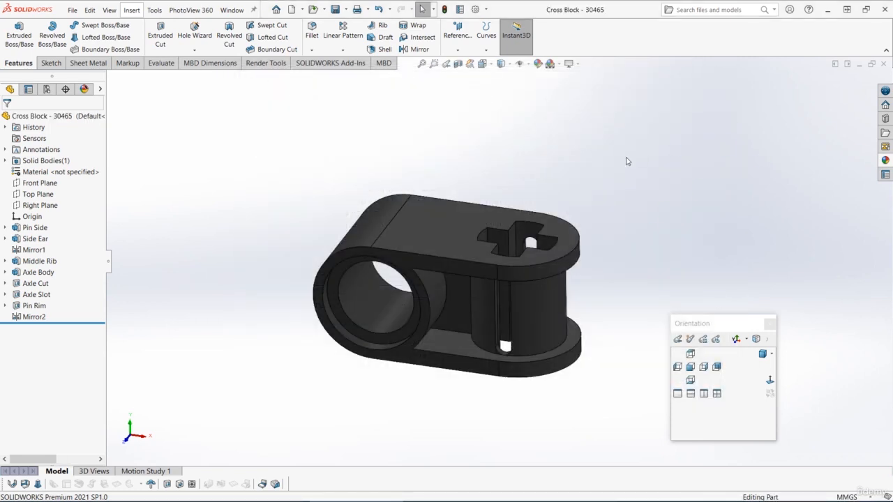
middle_drag(626, 173, 617, 179)
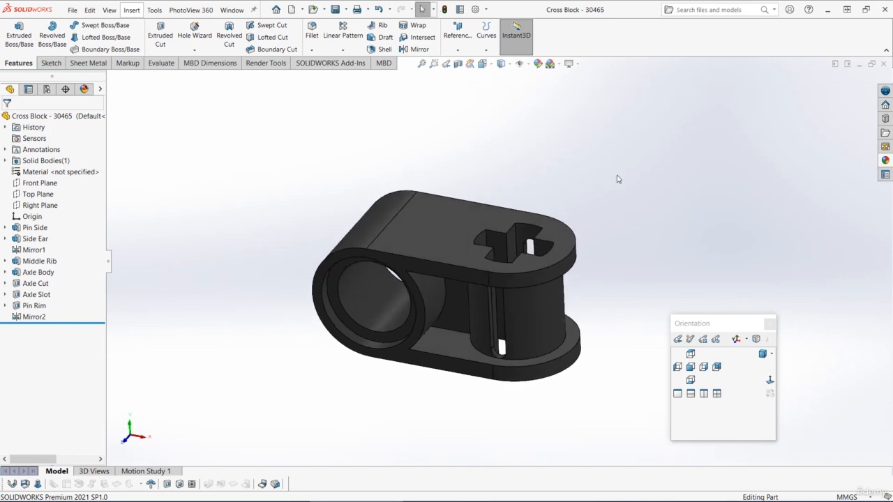